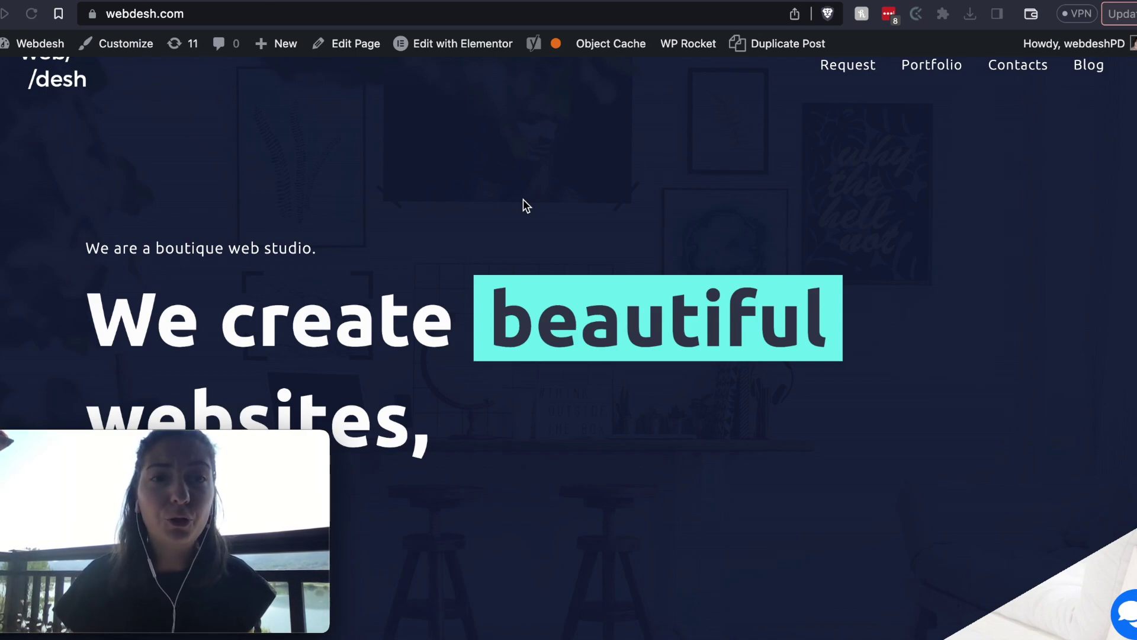
- Return to the Media Library, close the image details and reload the library page
key(super+Tab)
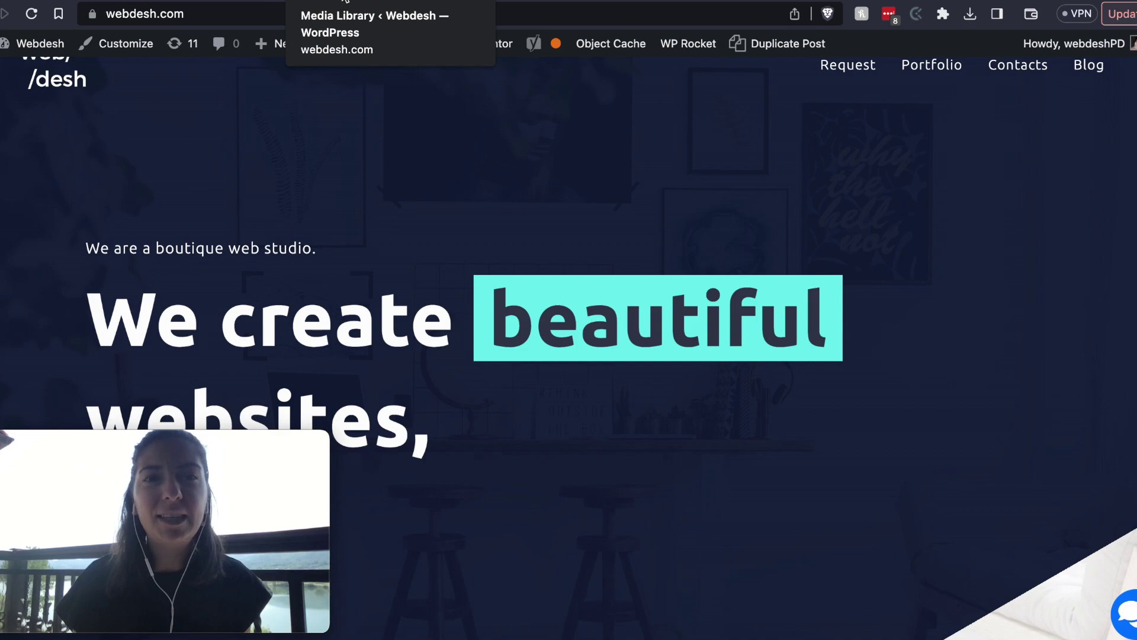
click(345, 1)
click(1131, 76)
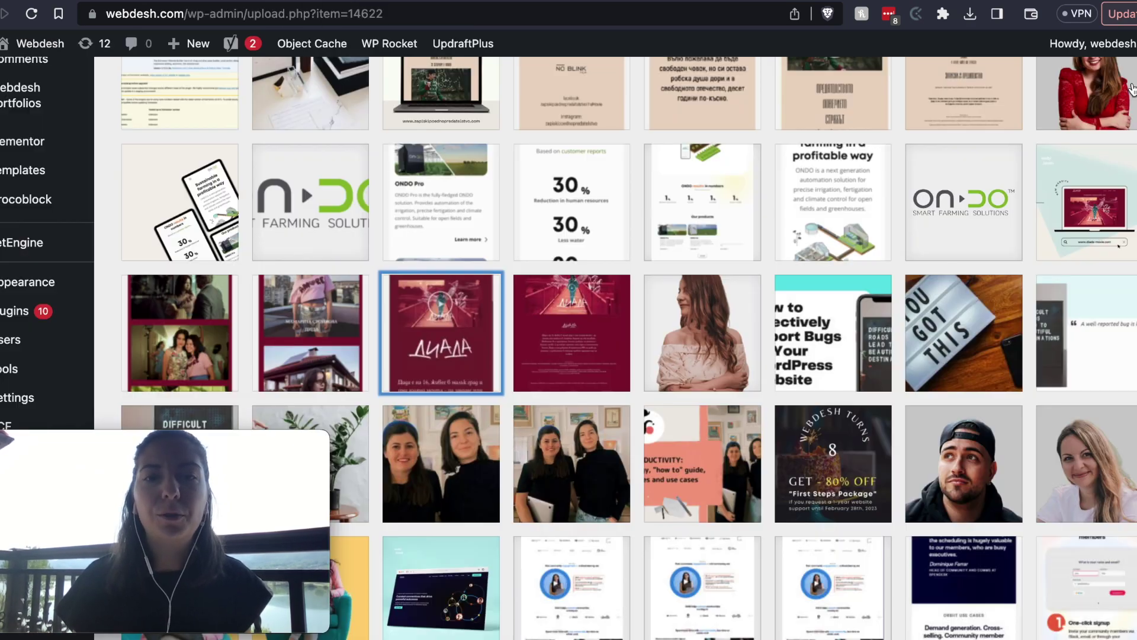
scroll(82, 202, up, 6)
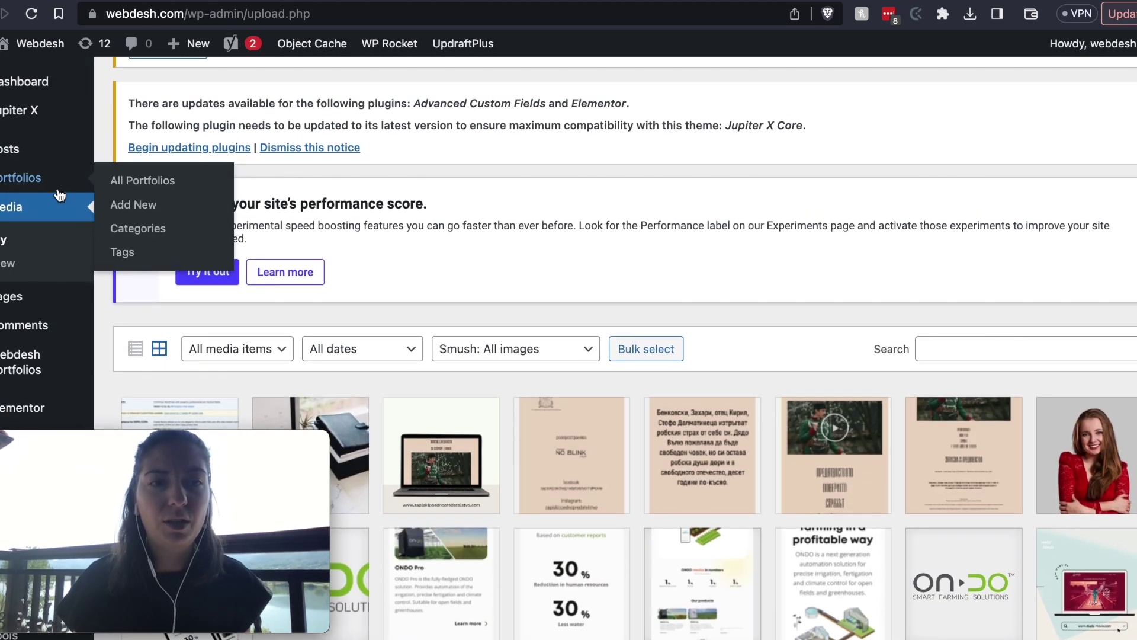
click(39, 214)
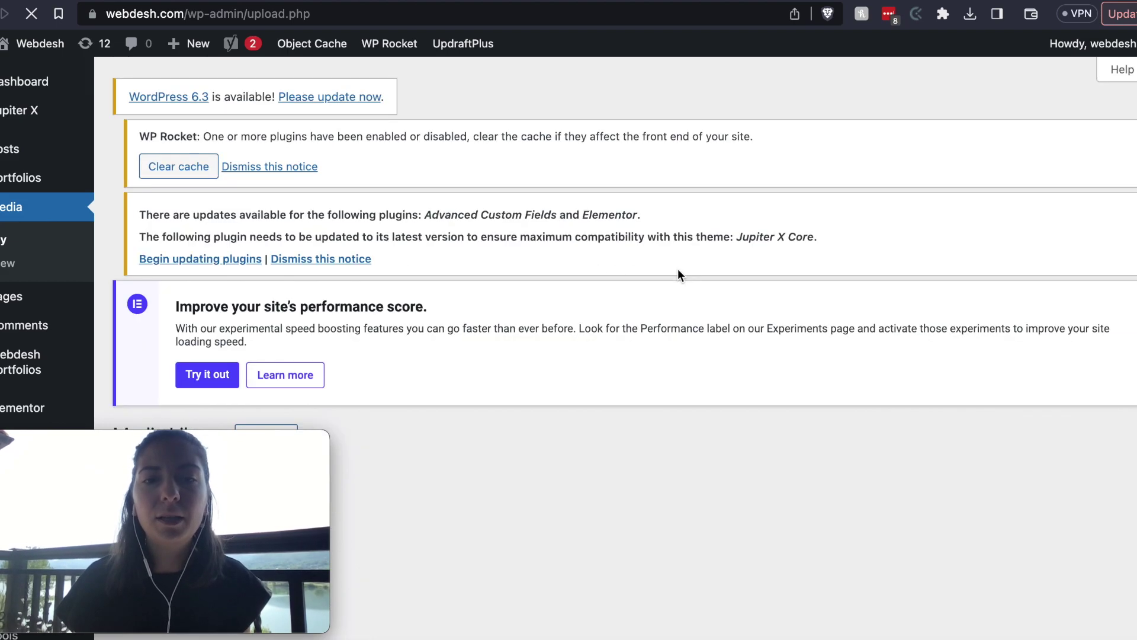
scroll(678, 273, down, 7)
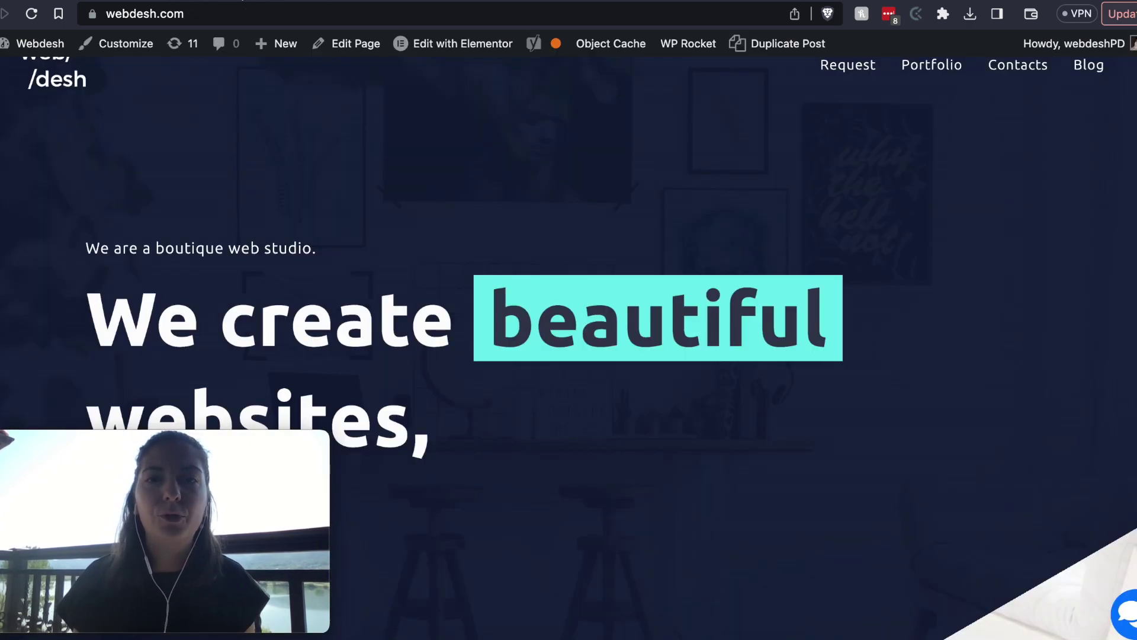
- Open the Diada project from the live site's Portfolio page and scroll through it
click(923, 70)
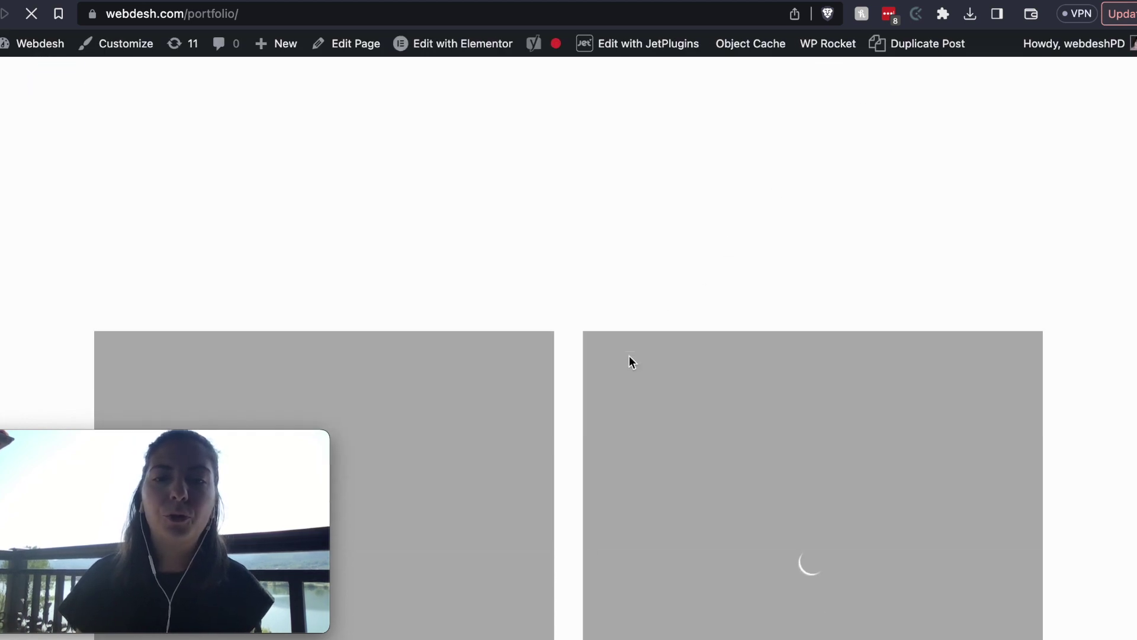
scroll(629, 356, down, 10)
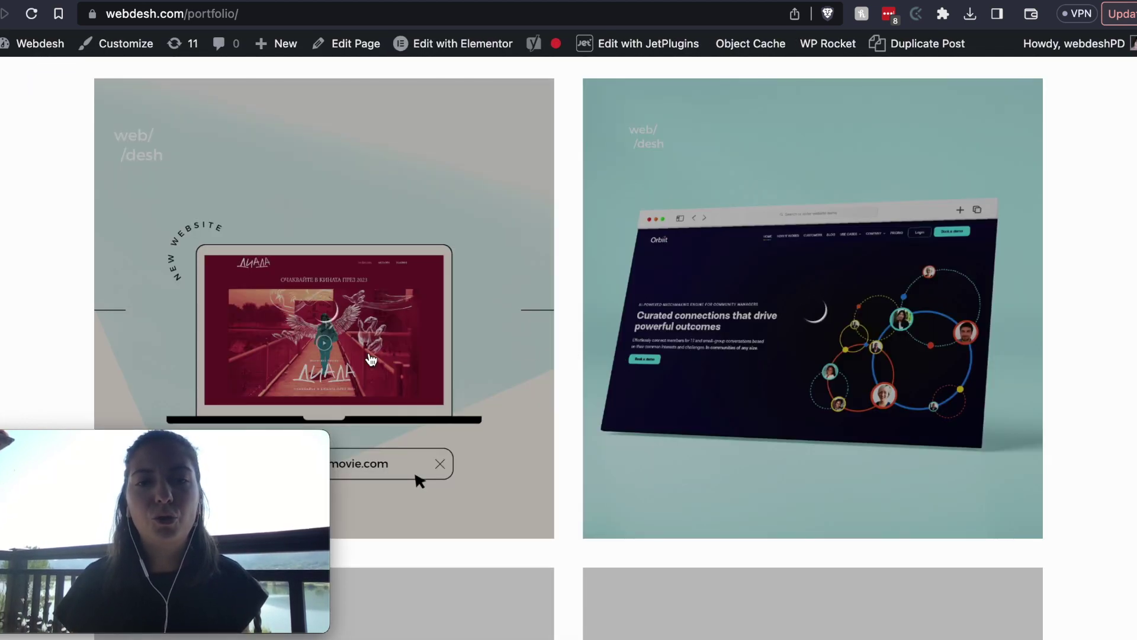
click(380, 343)
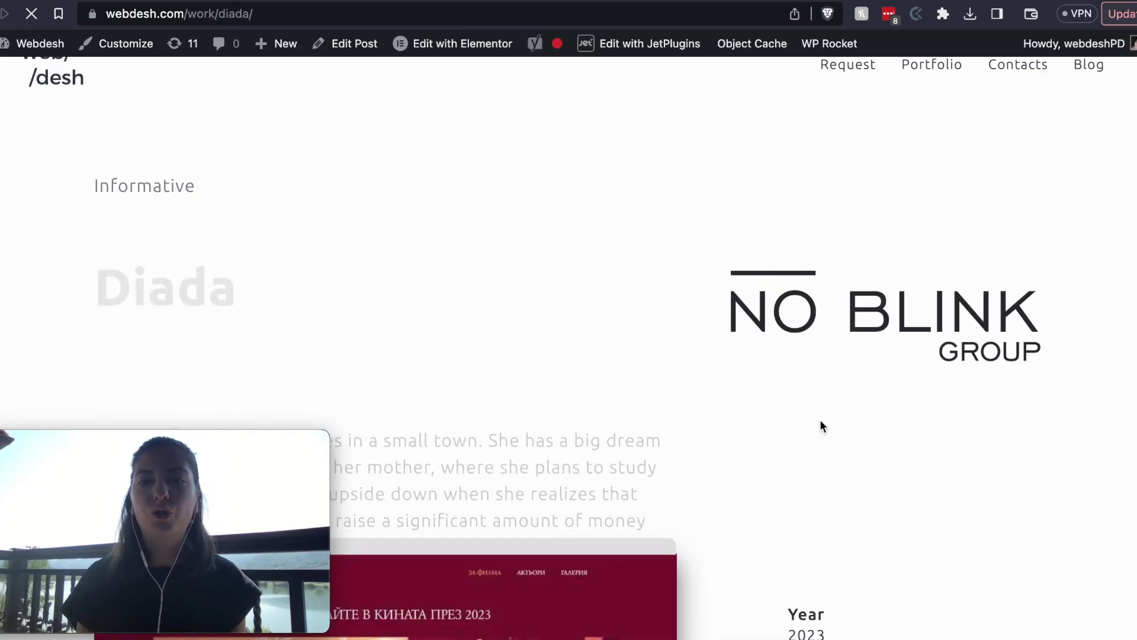
scroll(819, 420, down, 6)
scroll(820, 419, down, 20)
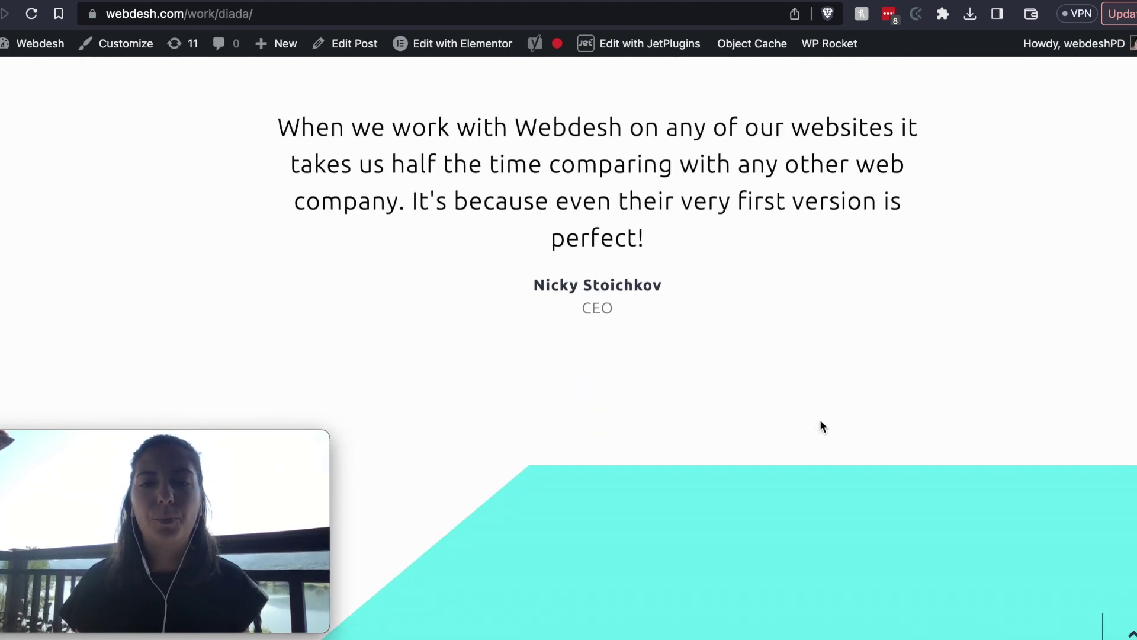
scroll(820, 420, down, 10)
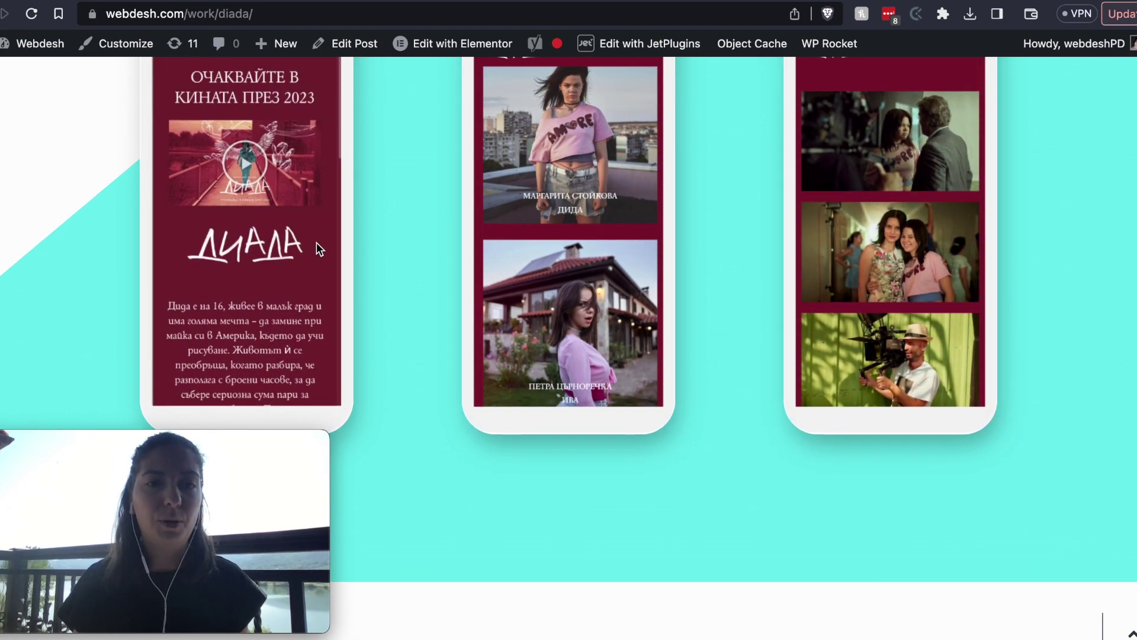
scroll(249, 196, up, 1)
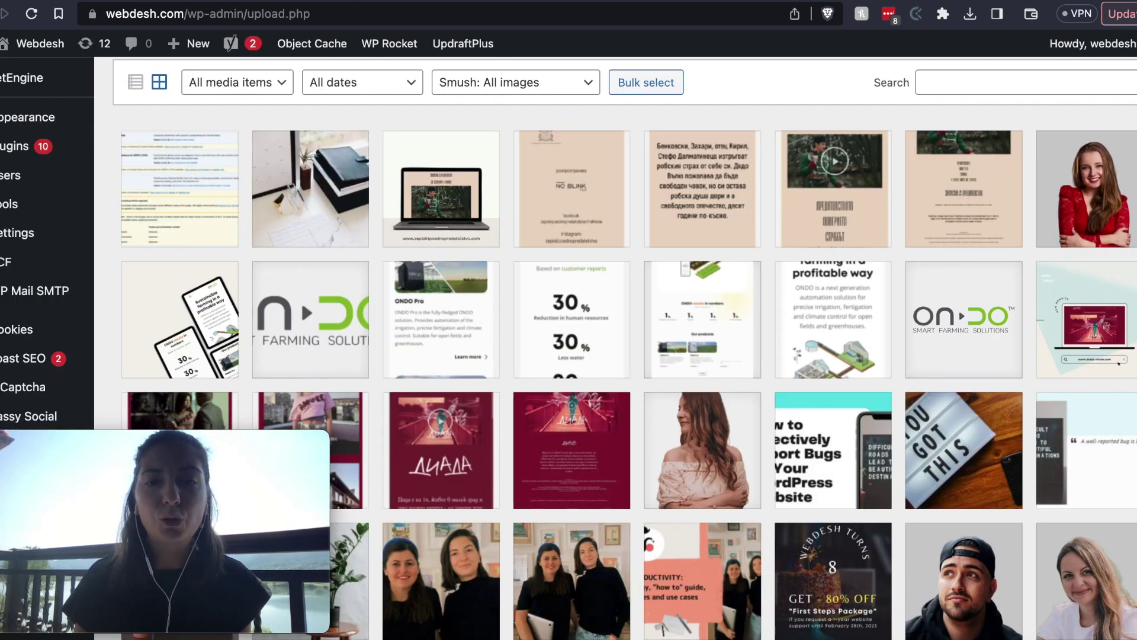
- Open the Diada phone mockup's details and highlight its upload date, uploaded-to and file name lines
scroll(489, 364, down, 2)
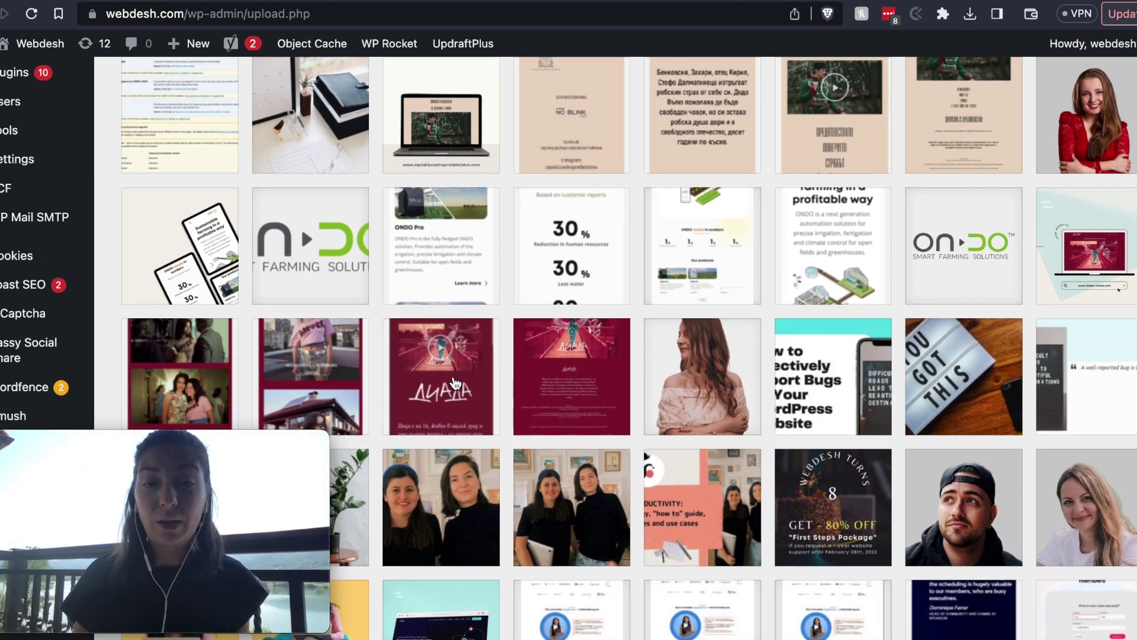
click(455, 382)
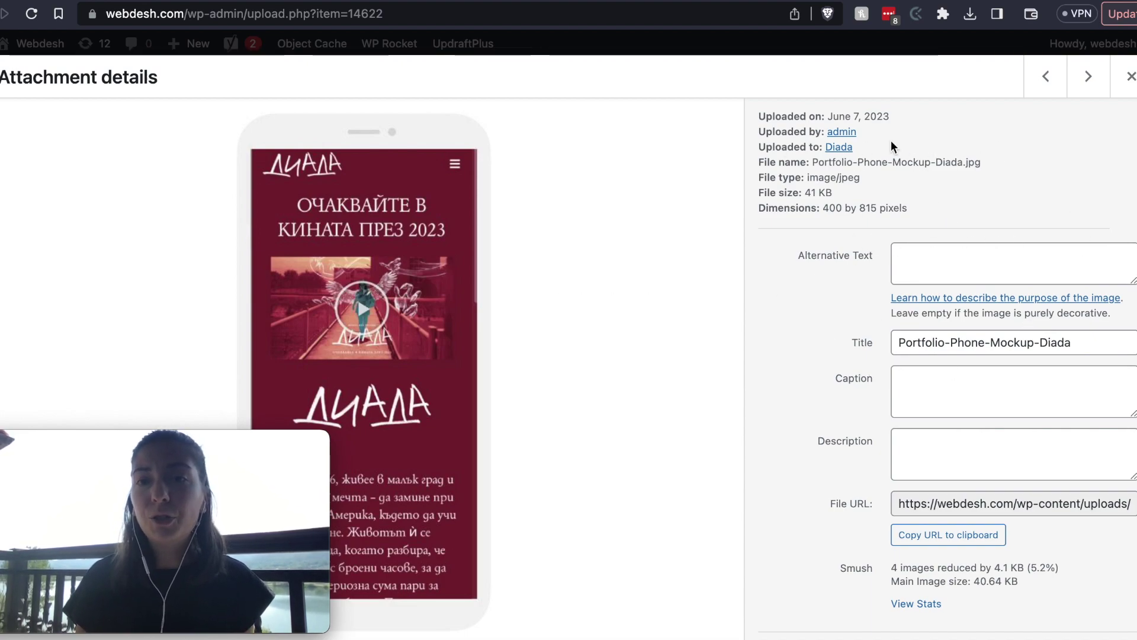
triple_click(869, 114)
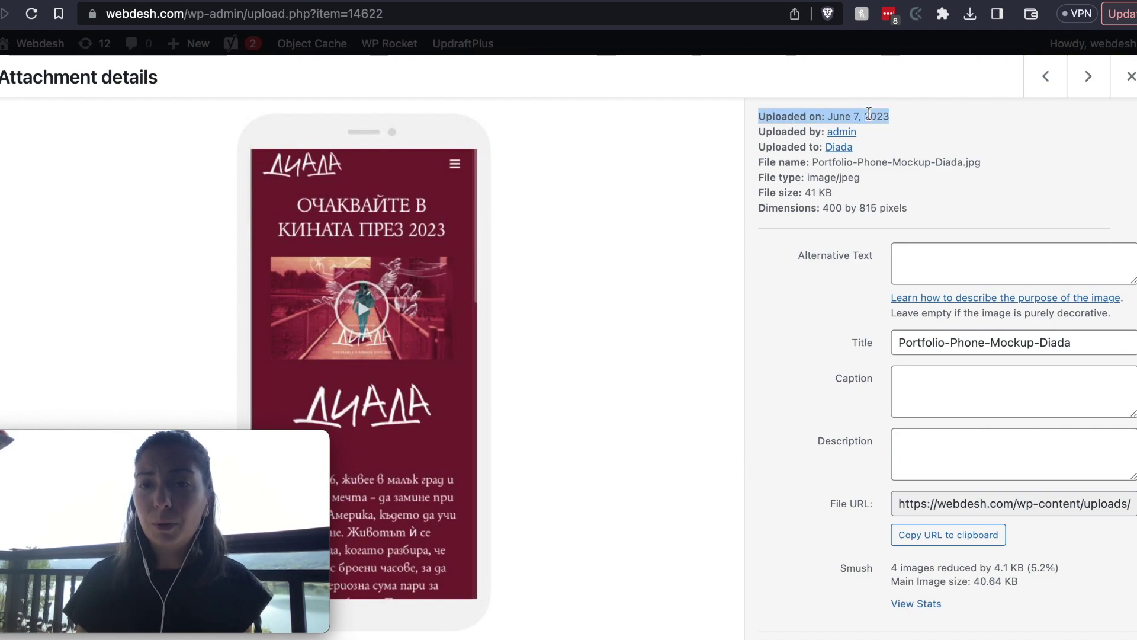
triple_click(782, 148)
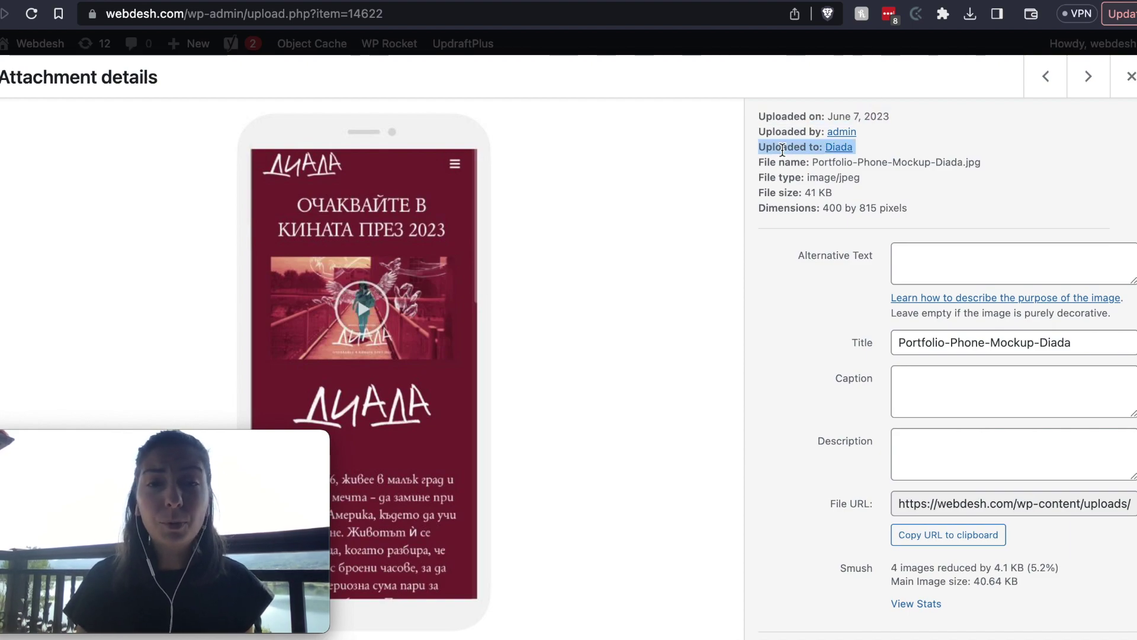
click(782, 149)
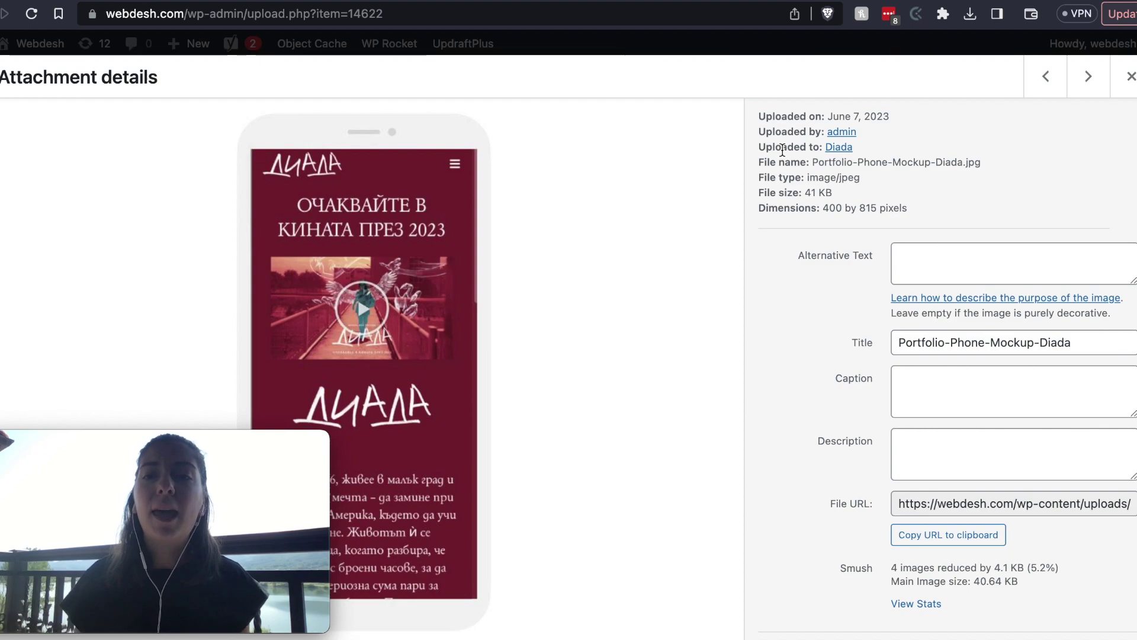
double_click(782, 147)
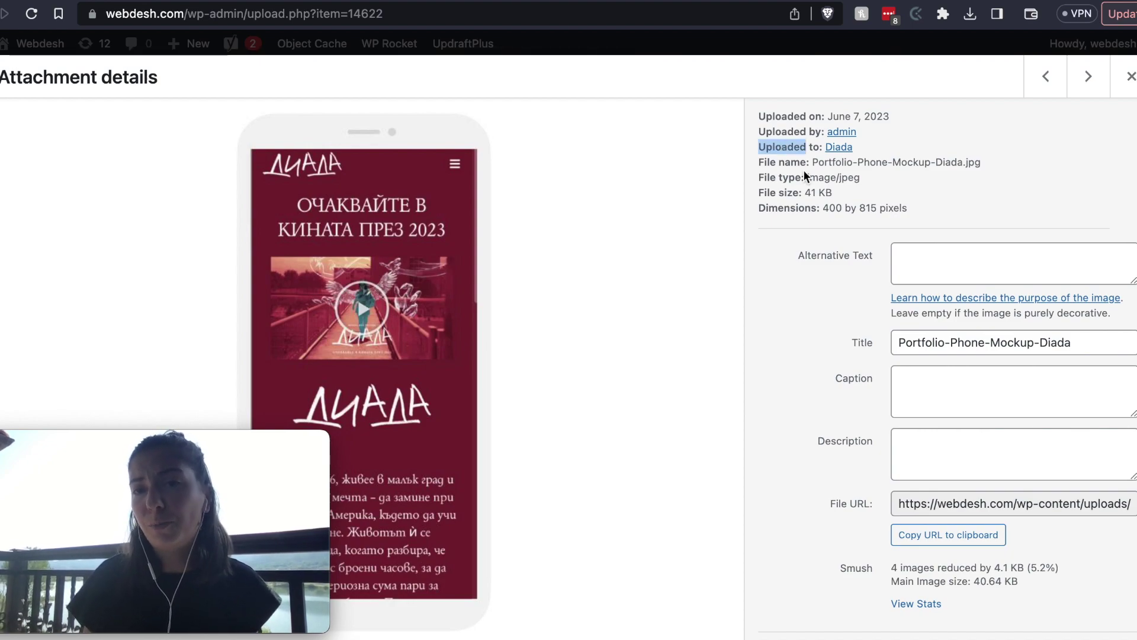
triple_click(801, 163)
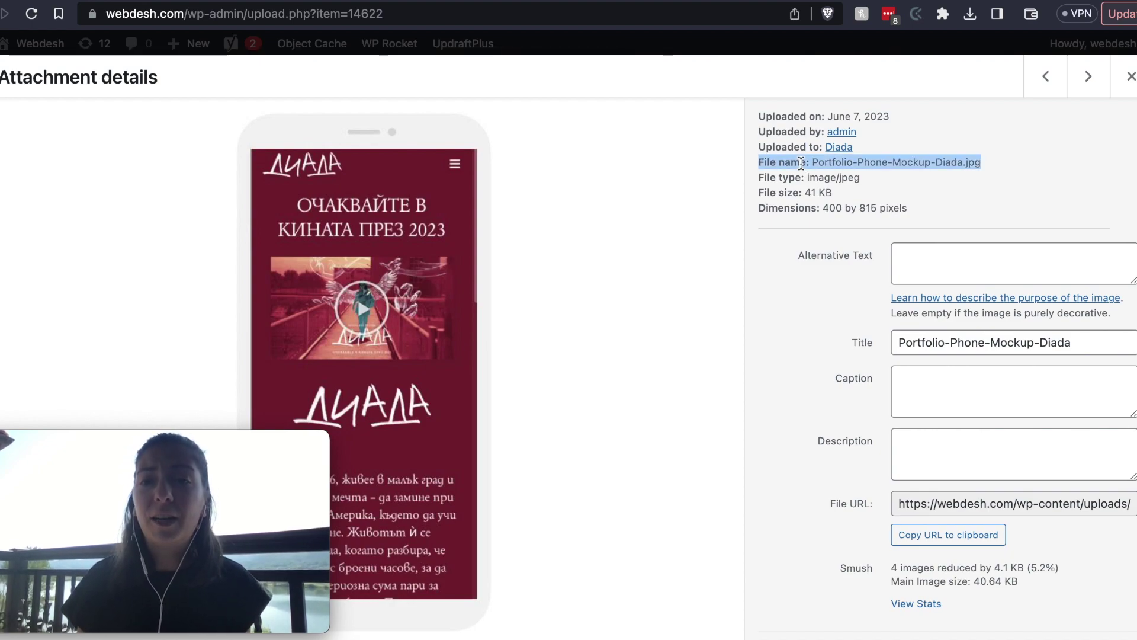
click(837, 165)
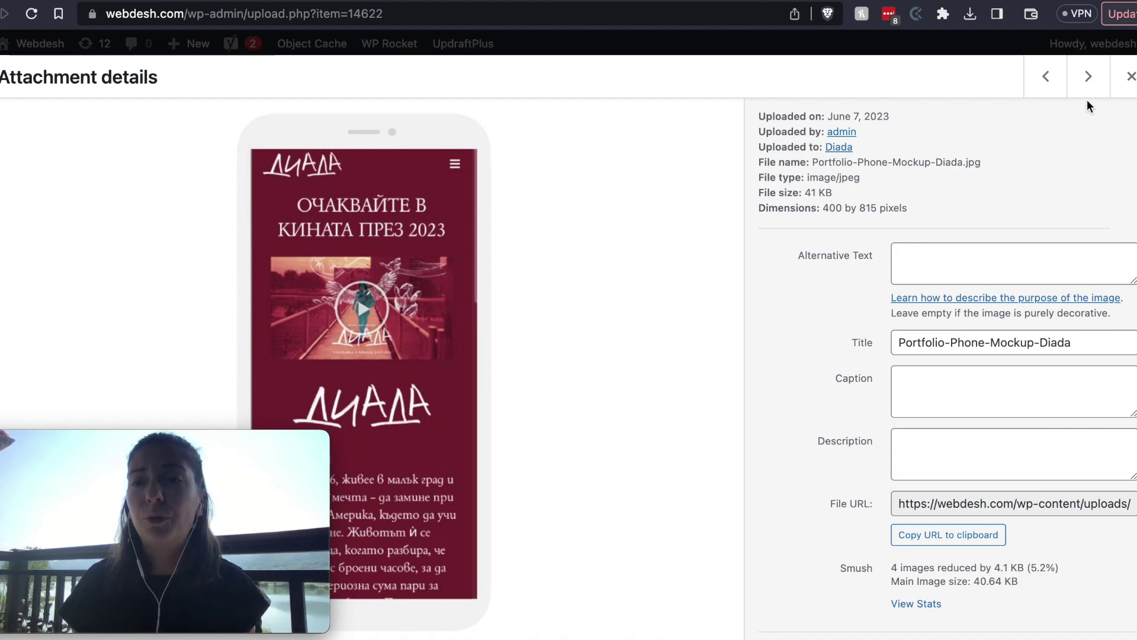
- Search the Media Library for 'diada' and reopen the Portfolio-Phone-Mockup-Diada.jpg details
click(1130, 77)
scroll(776, 237, up, 10)
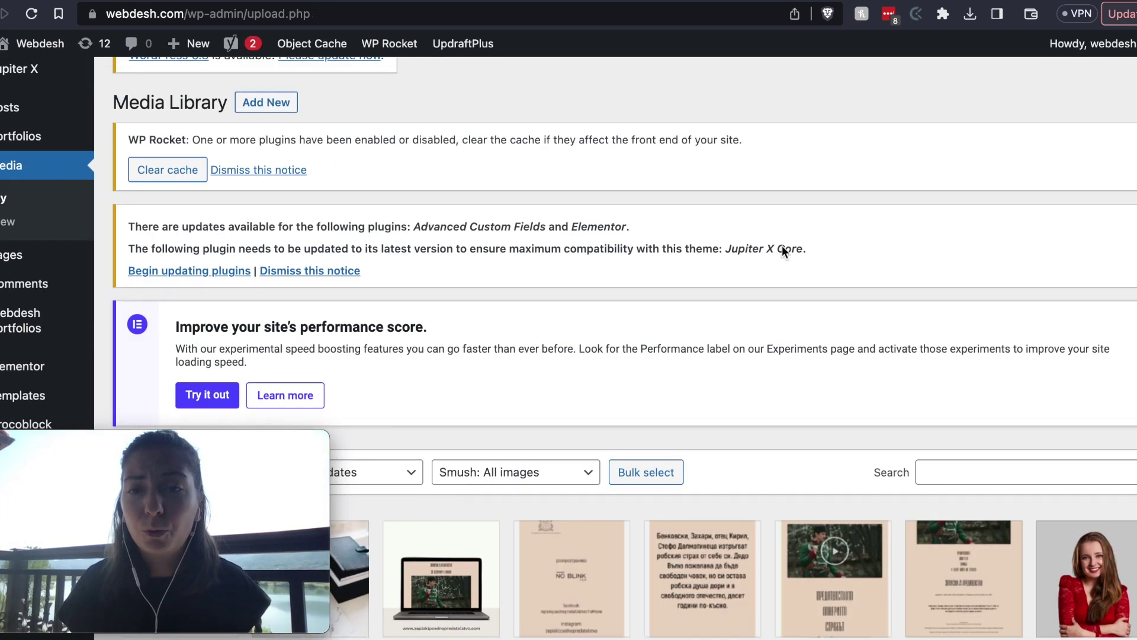
scroll(782, 251, down, 2)
click(932, 329)
text(di)
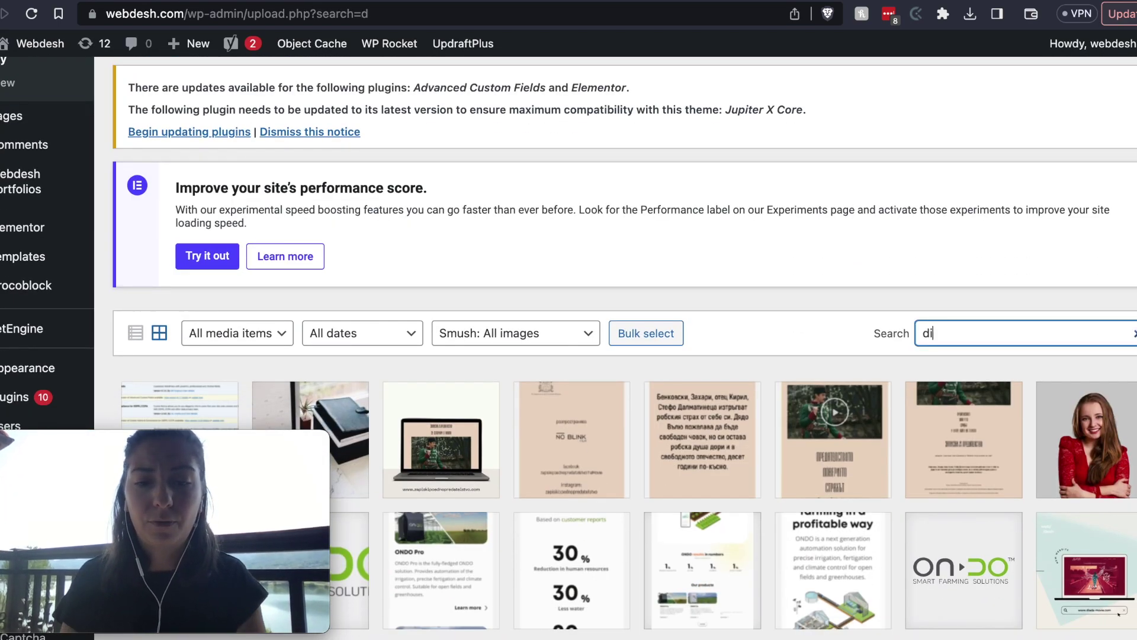
text(ada)
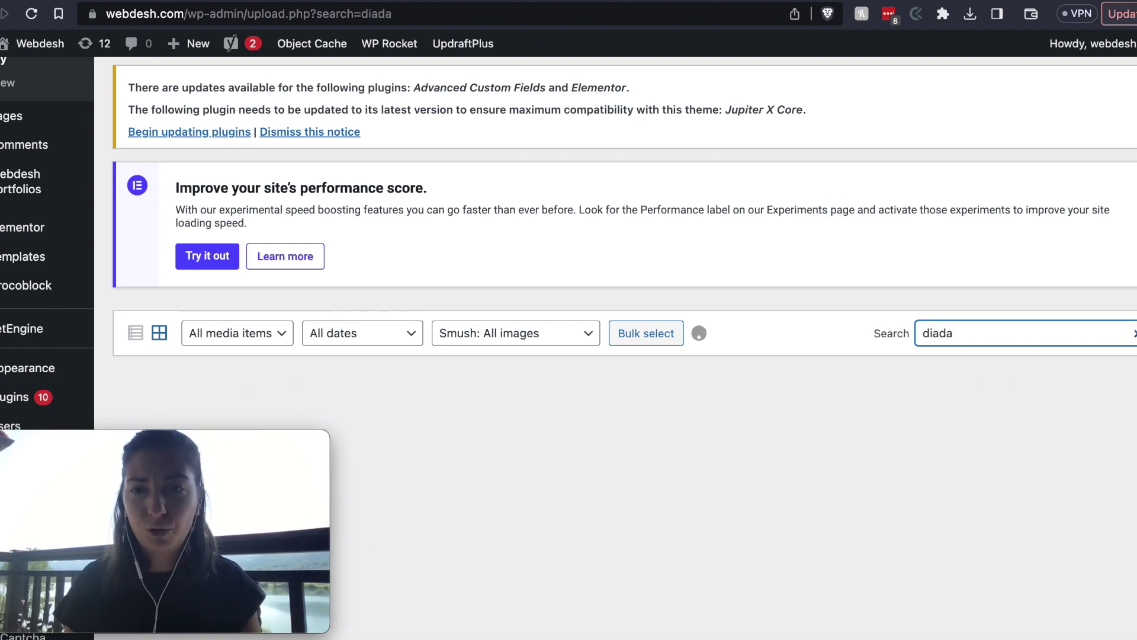
scroll(849, 381, down, 2)
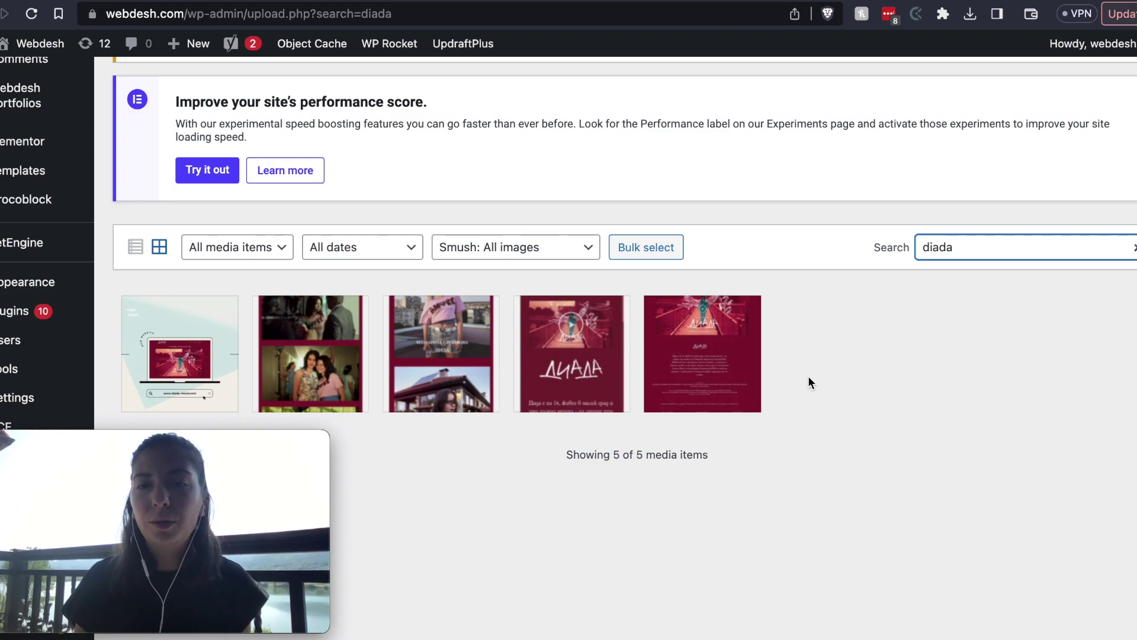
click(592, 360)
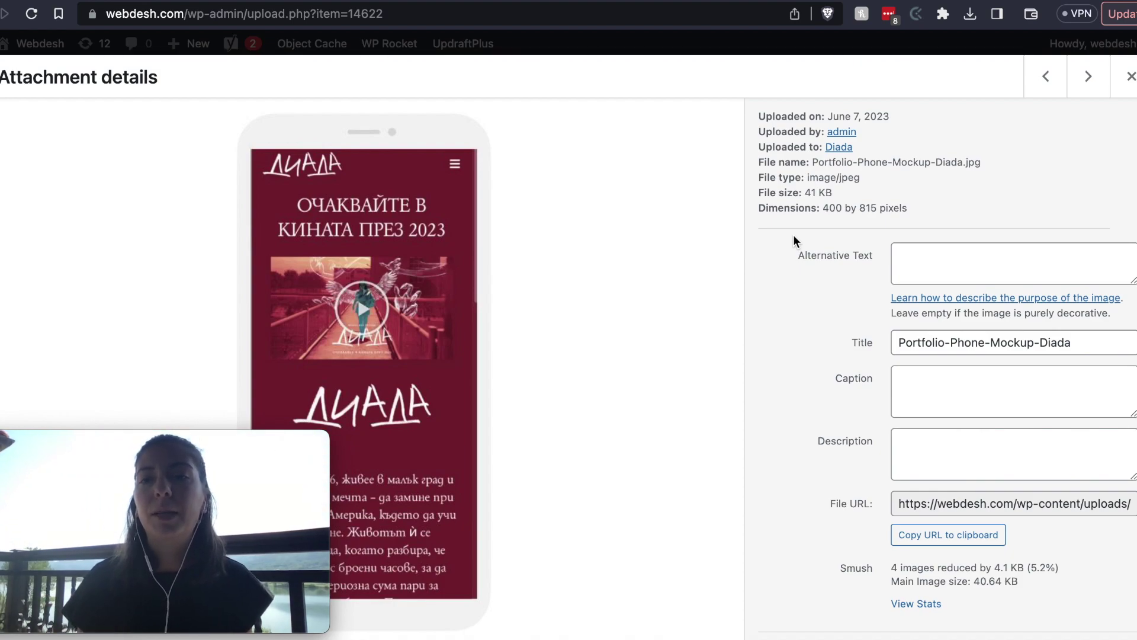
- Check the mockup's file name, title, empty caption and alt text, and select its file URL
triple_click(861, 165)
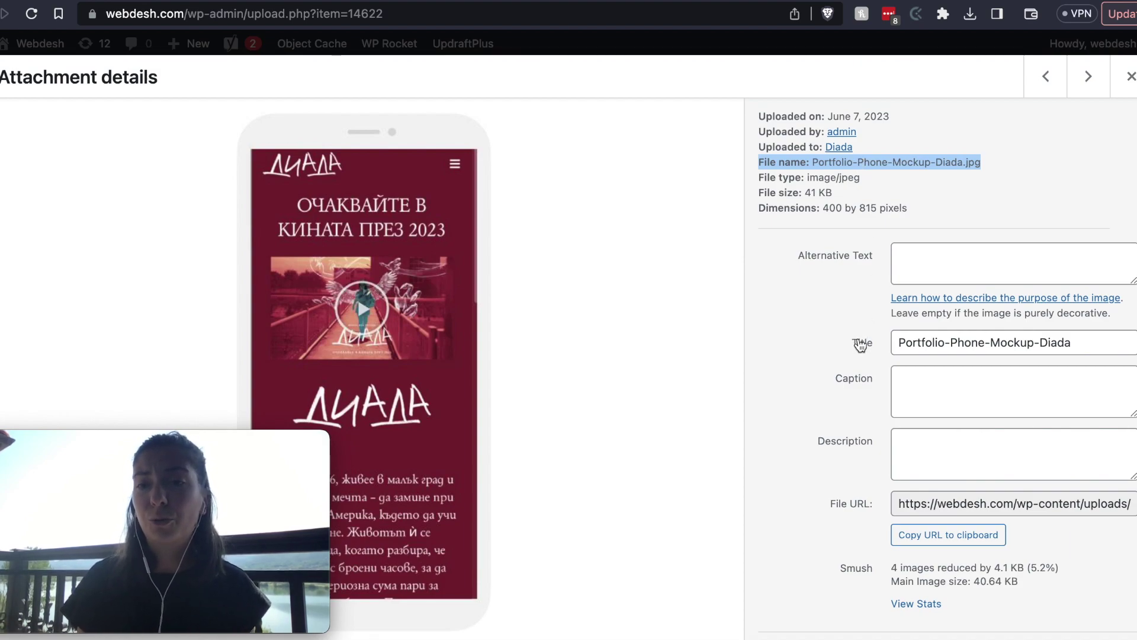
triple_click(1001, 343)
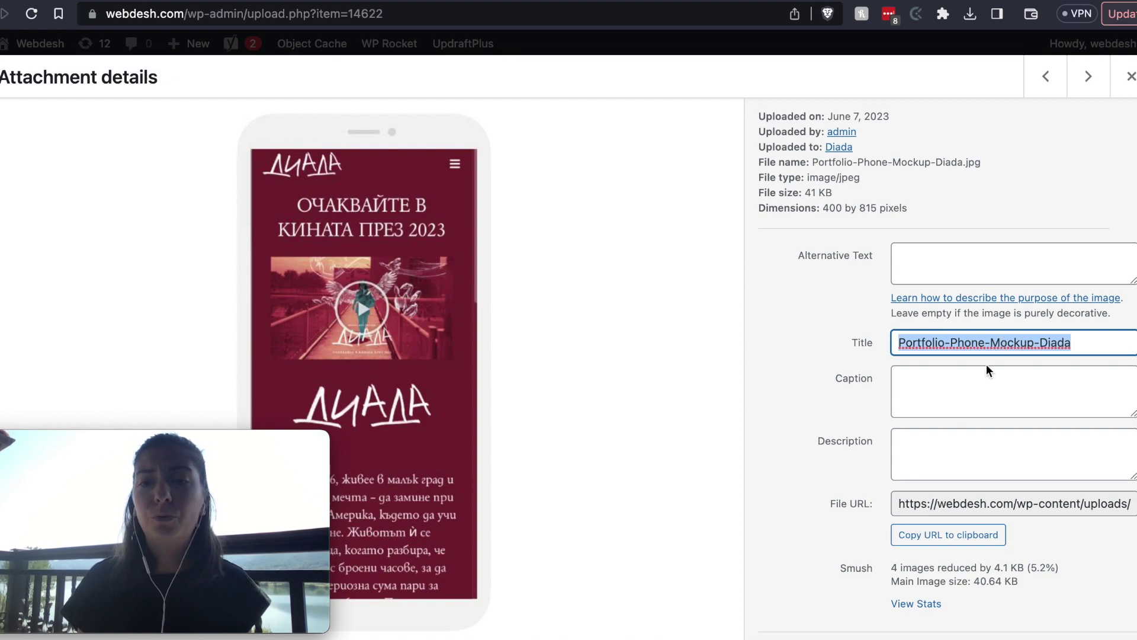
click(959, 393)
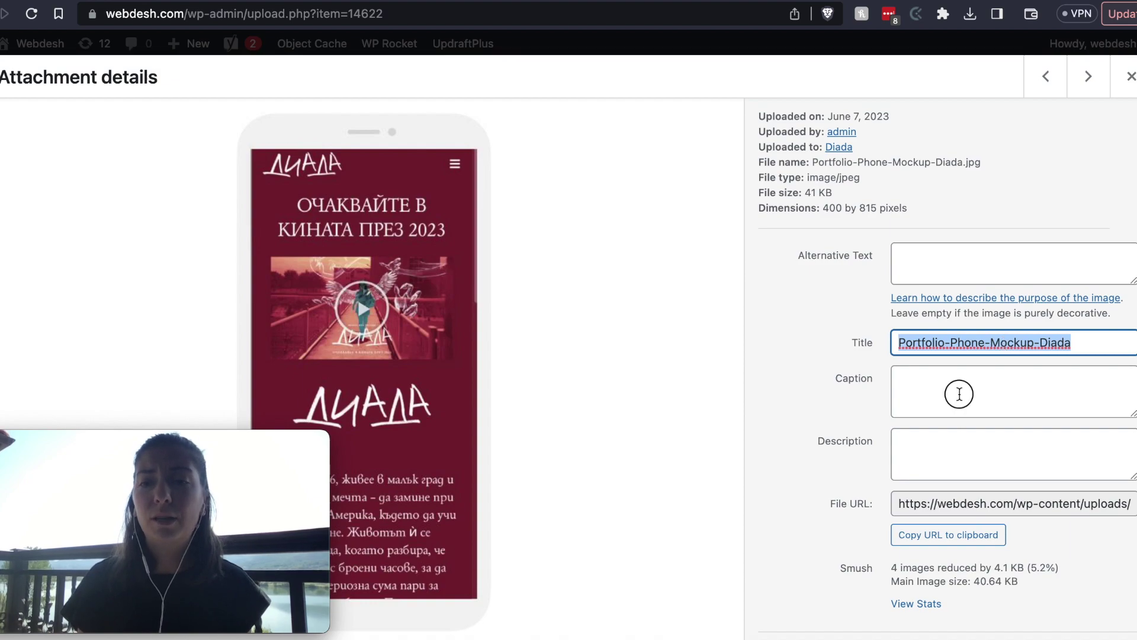
click(942, 262)
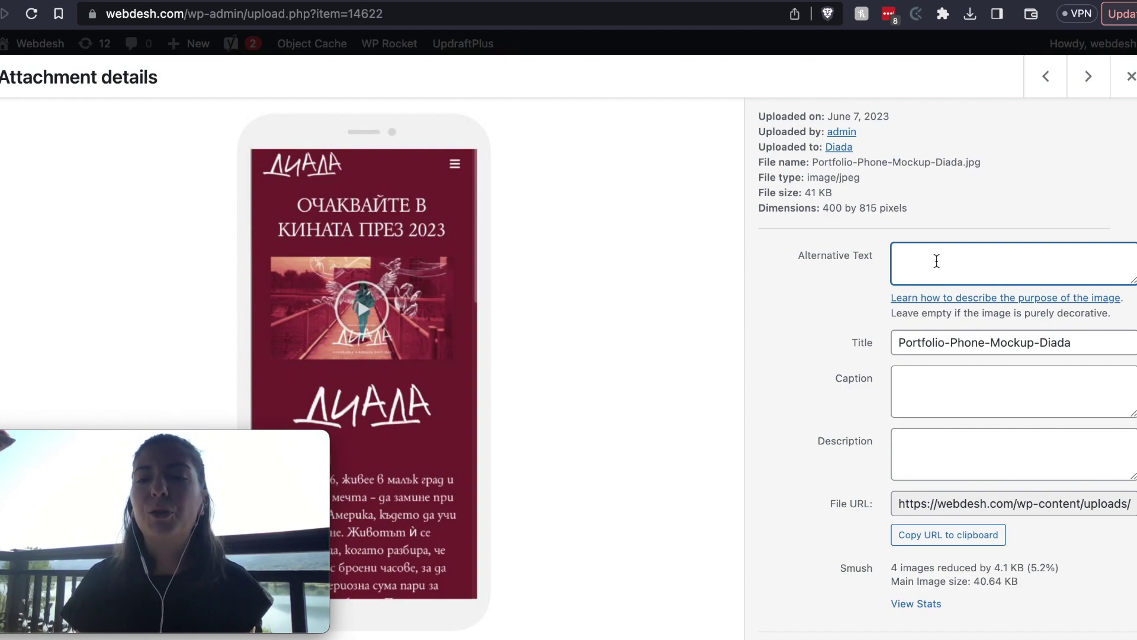
click(939, 504)
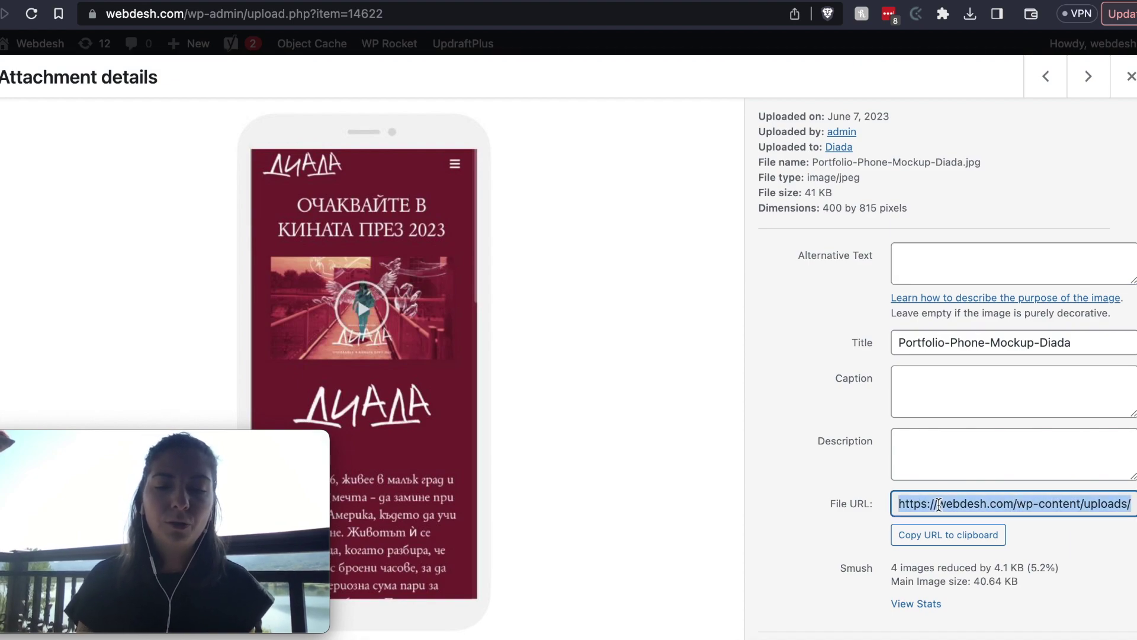
- Load the copied Portfolio-Phone-Mockup-Diada.jpg address in a new browser tab
key(super+t)
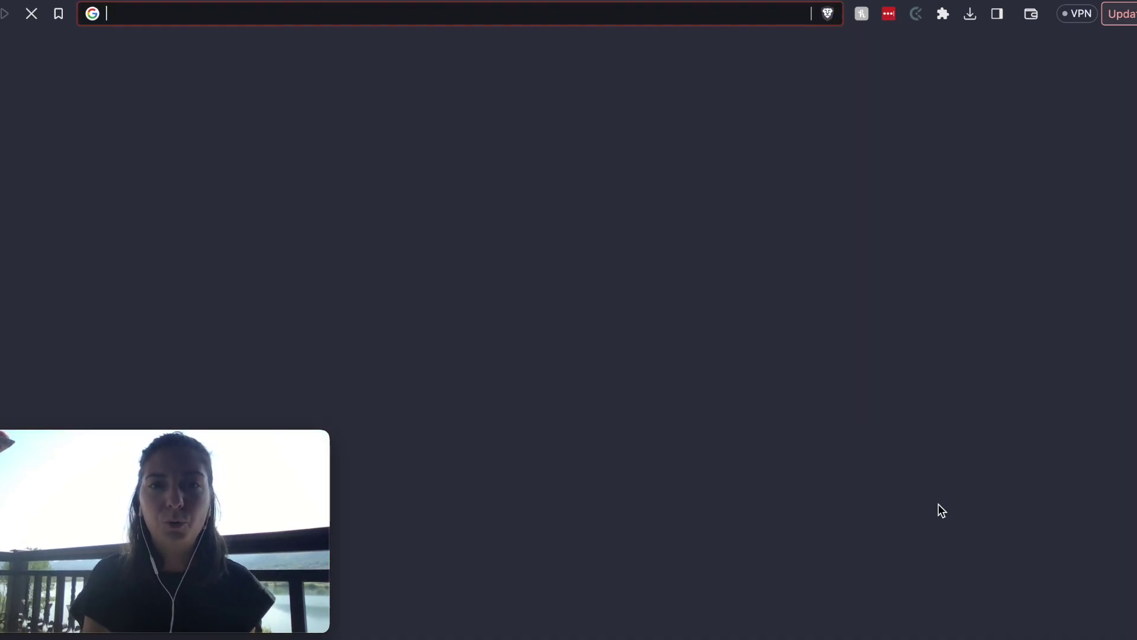
text(https://webdesh.com/wp-content/uploads/2023/06/Portfolio-Phone-Mockup-Diada.jpg)
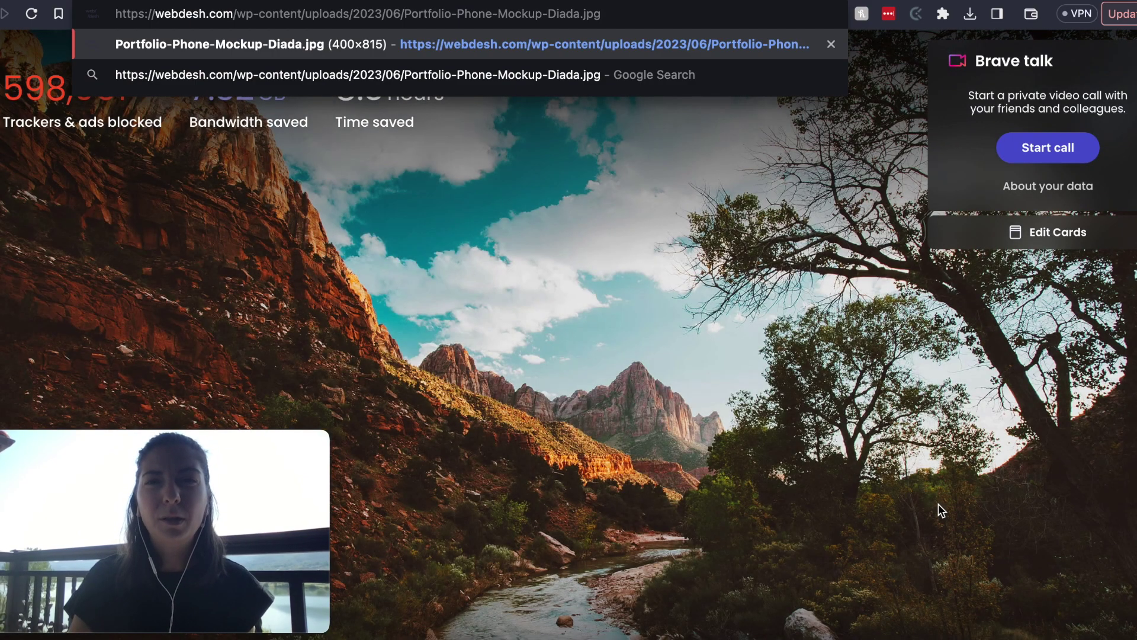
key(Return)
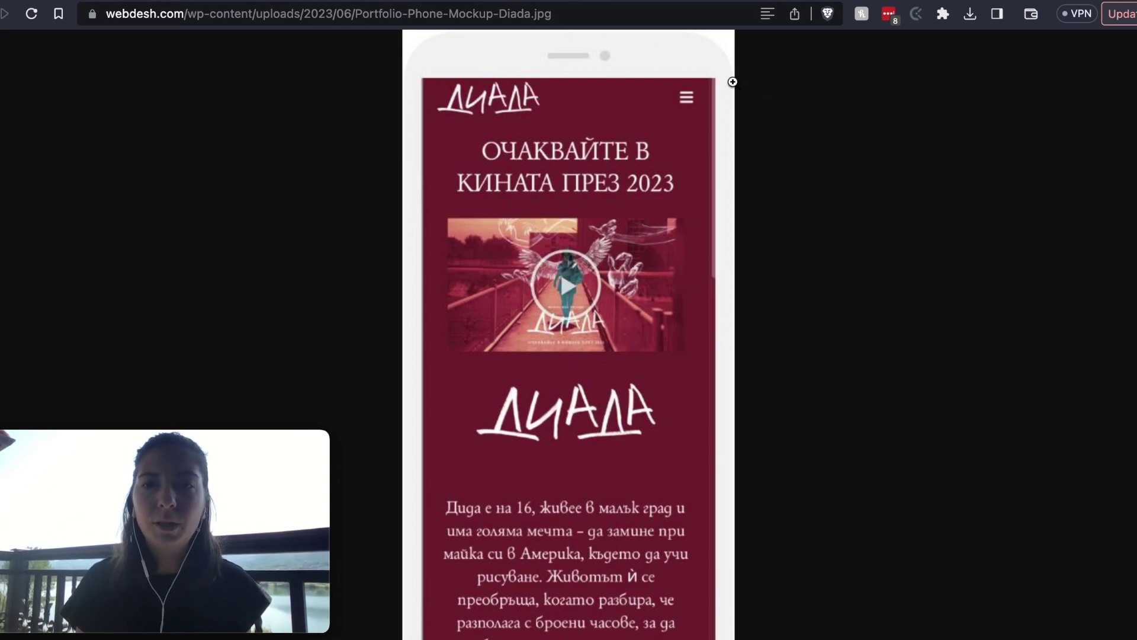
- Save the image as Portfolio-Phone-Mockup-Diada.jpg into the Website Images folder
right_click(739, 127)
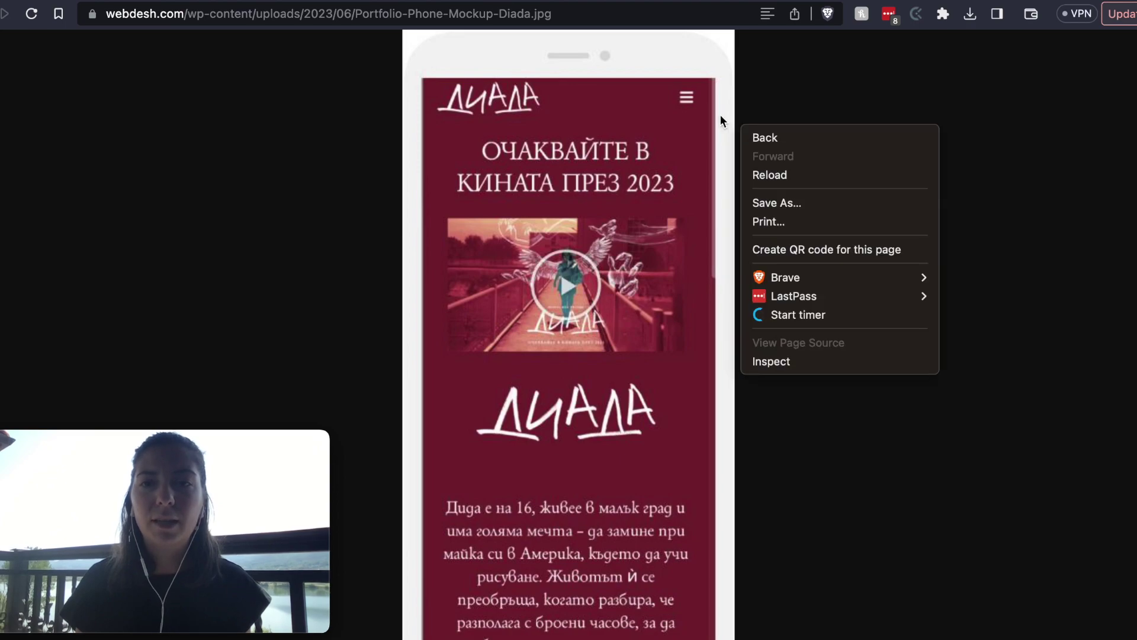
right_click(721, 115)
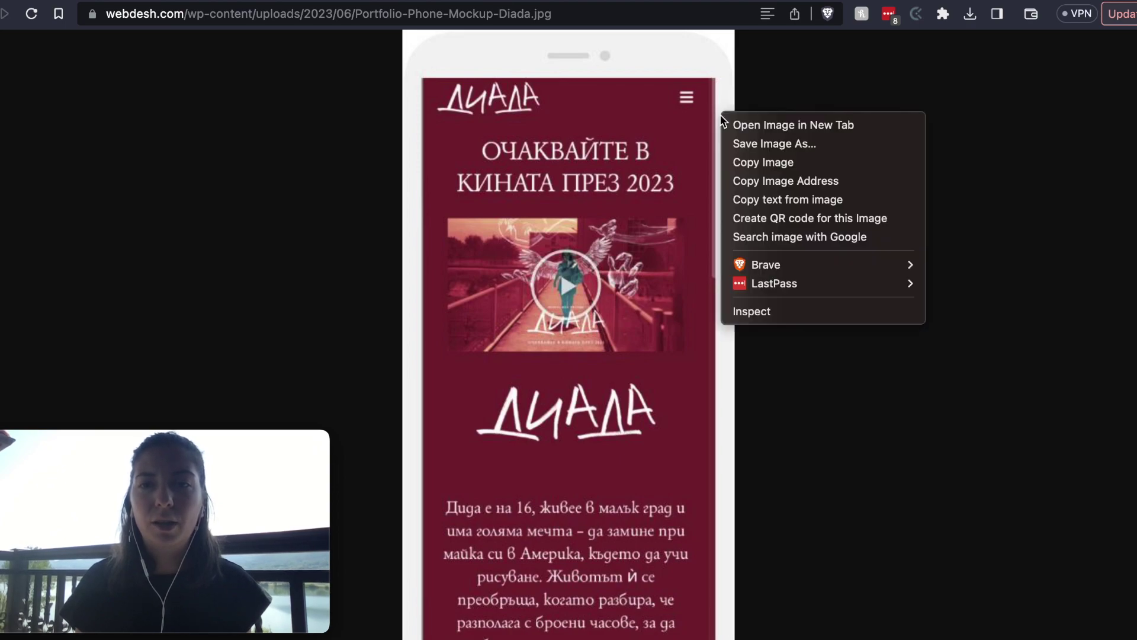
click(756, 143)
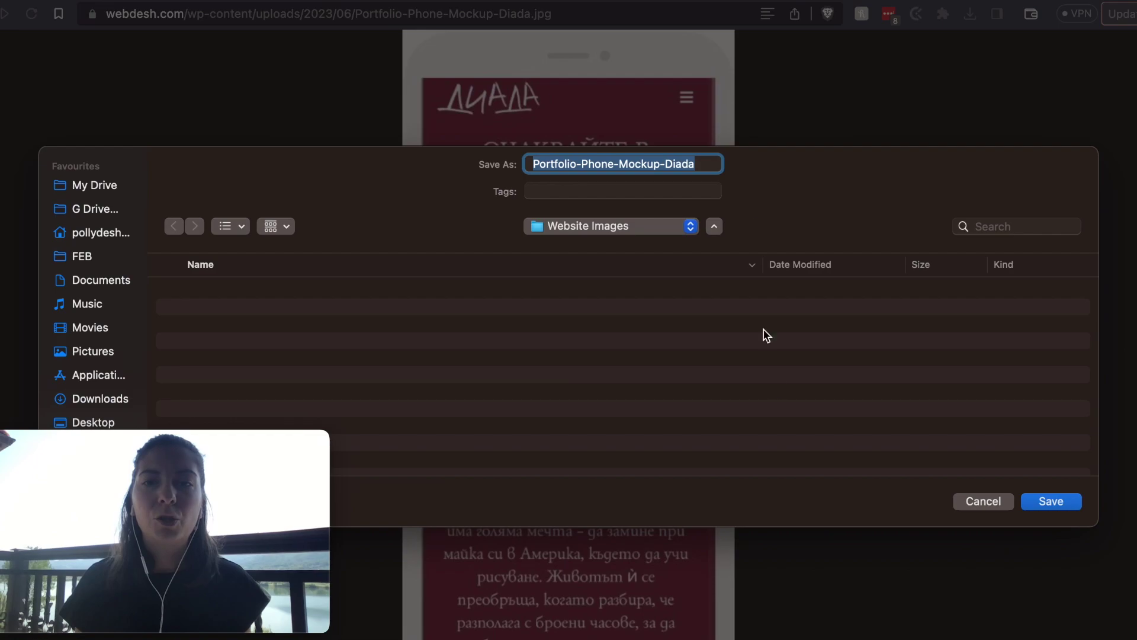
click(1041, 504)
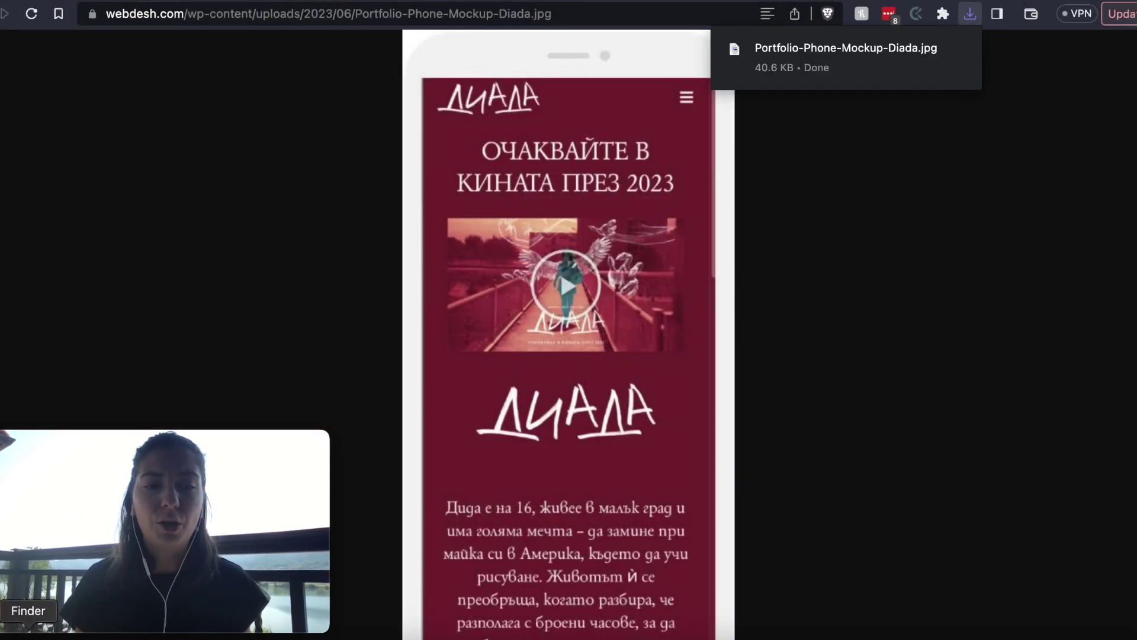
click(28, 629)
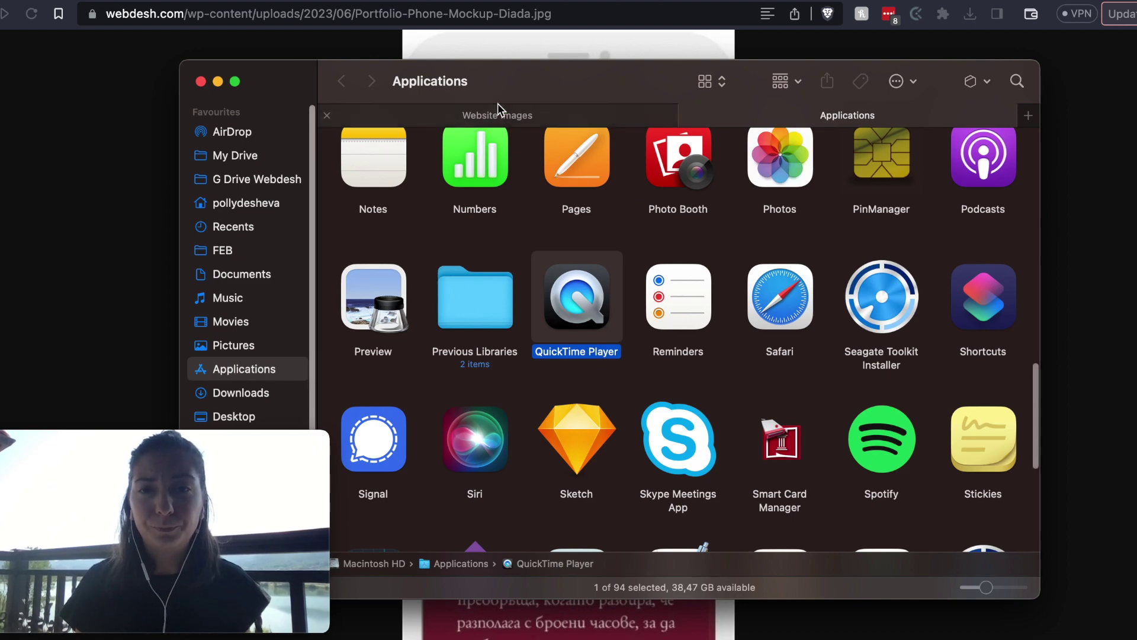
click(507, 115)
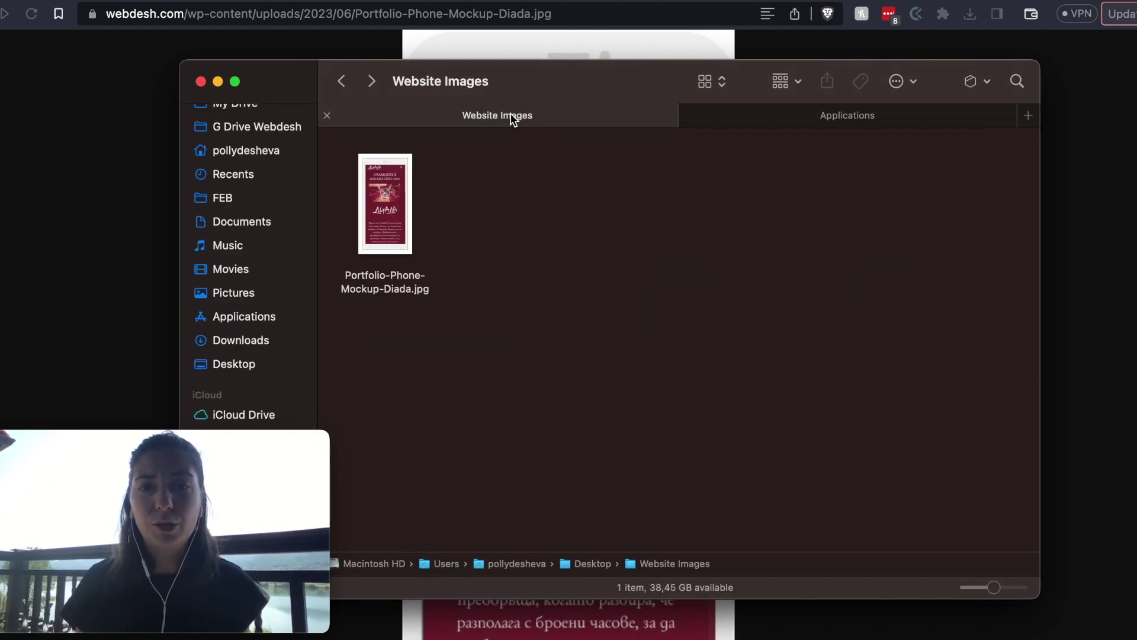
click(407, 288)
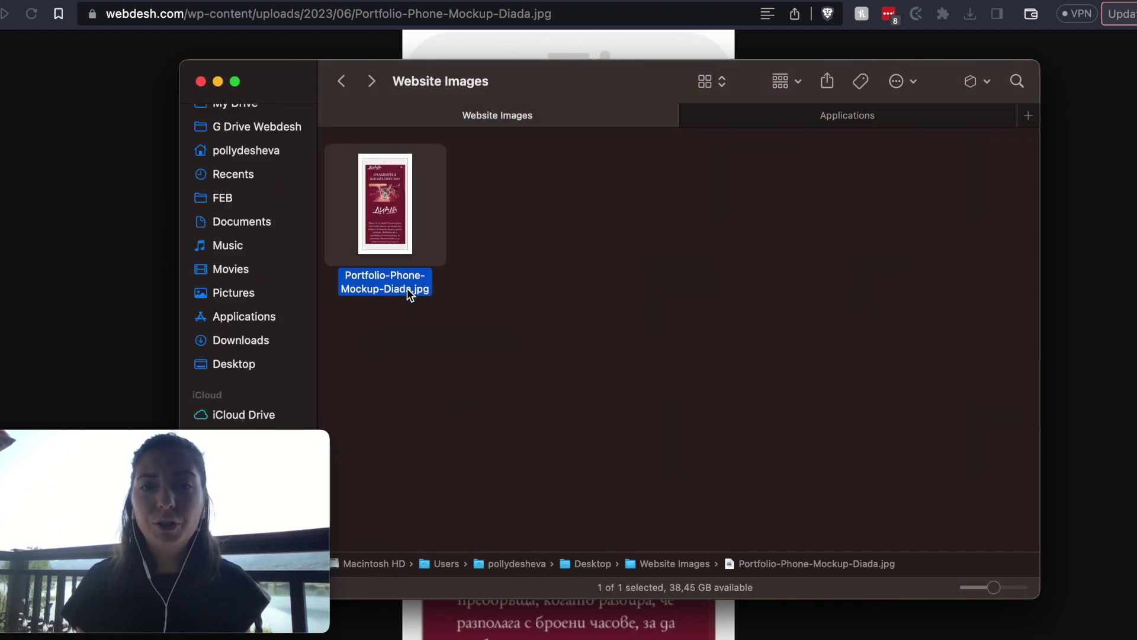
double_click(375, 287)
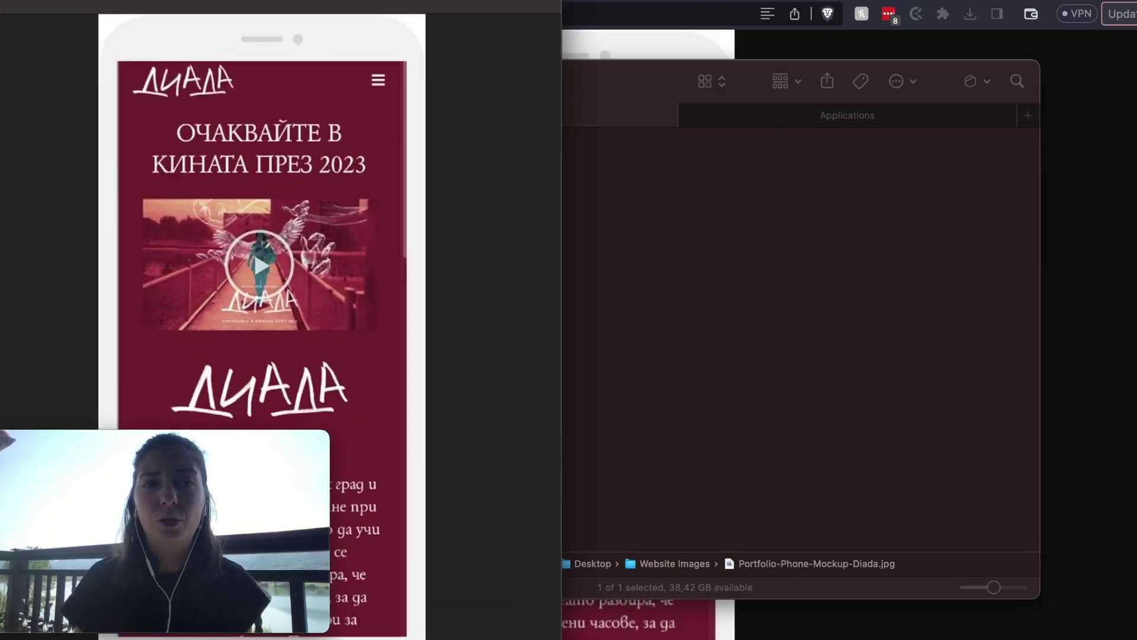
key(space)
click(529, 320)
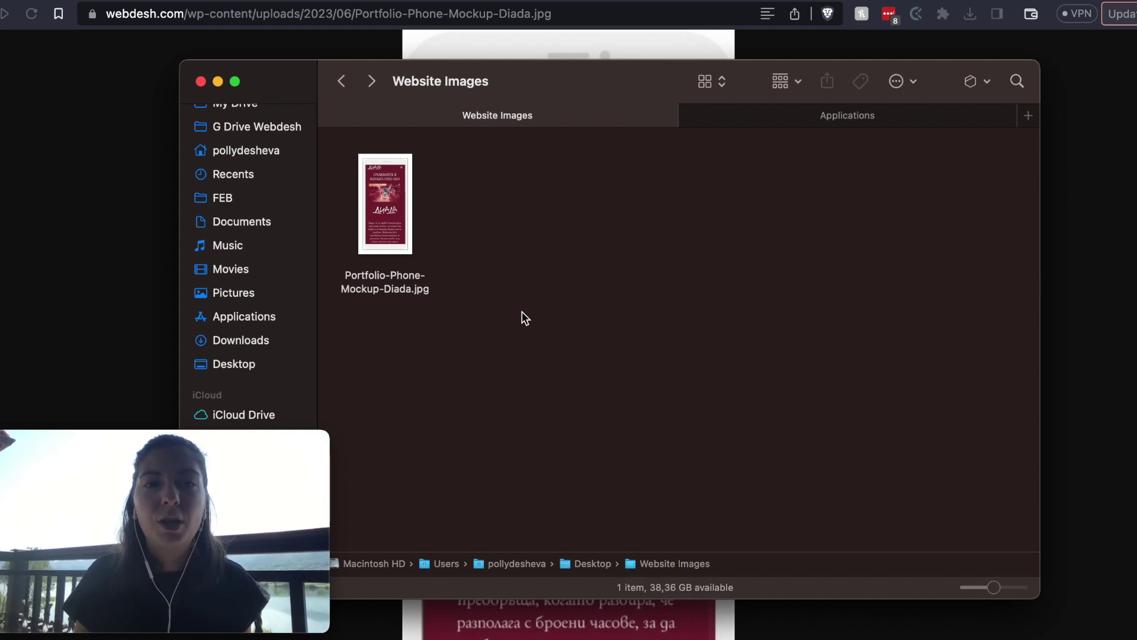
click(122, 146)
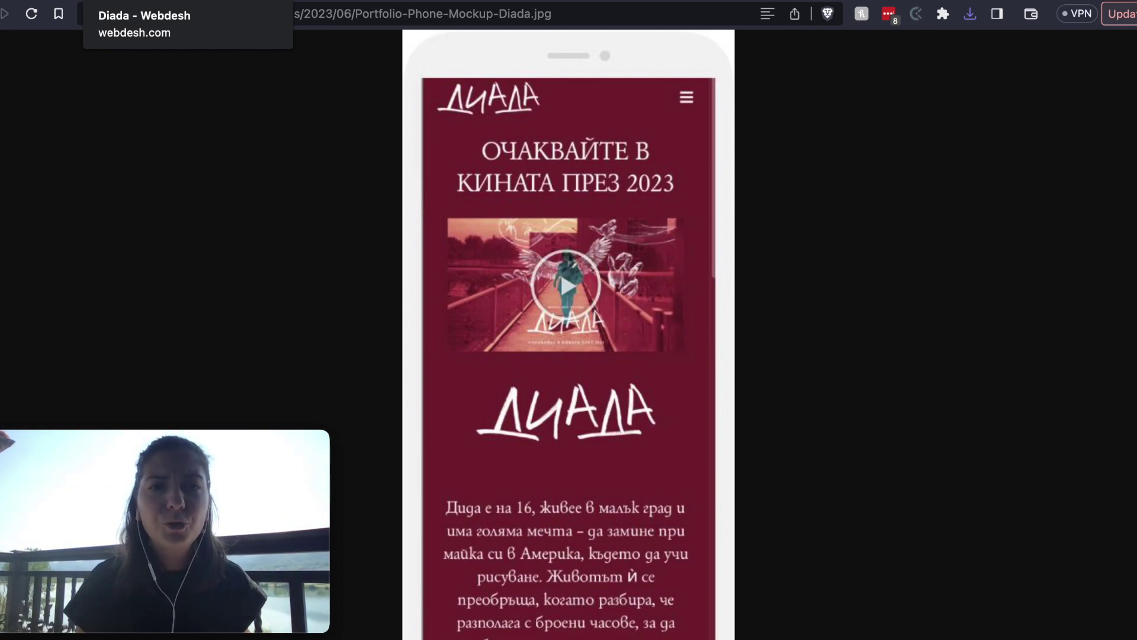
- Close the attachment details, cycle back to the Media Library, and visit the live site
key(super+w)
key(super+w)
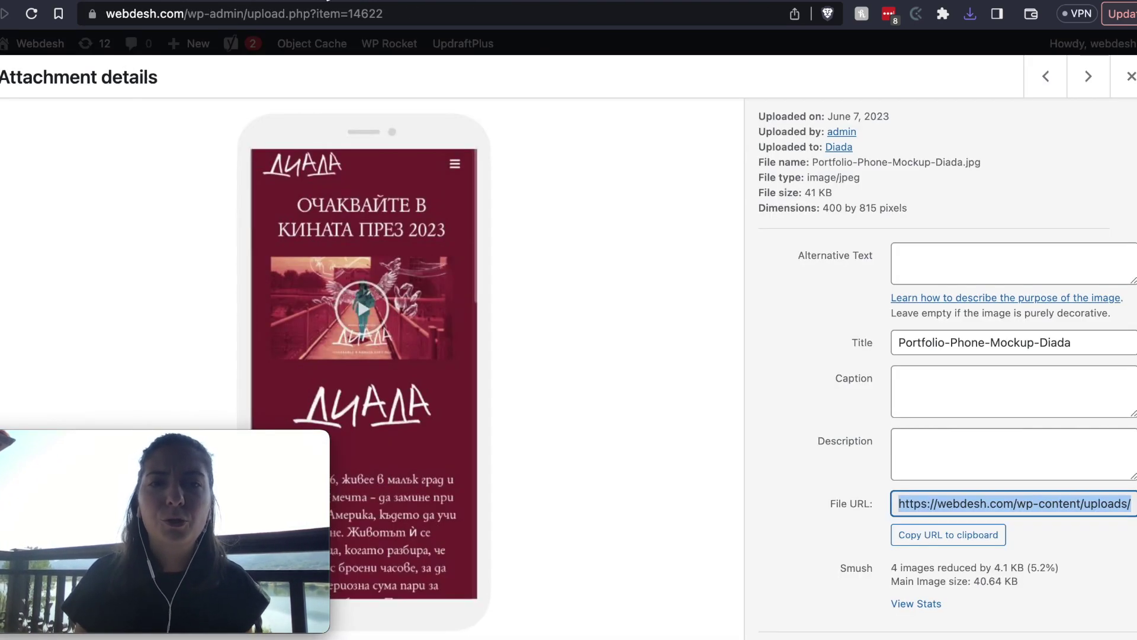
click(1121, 88)
key(ctrl+Tab)
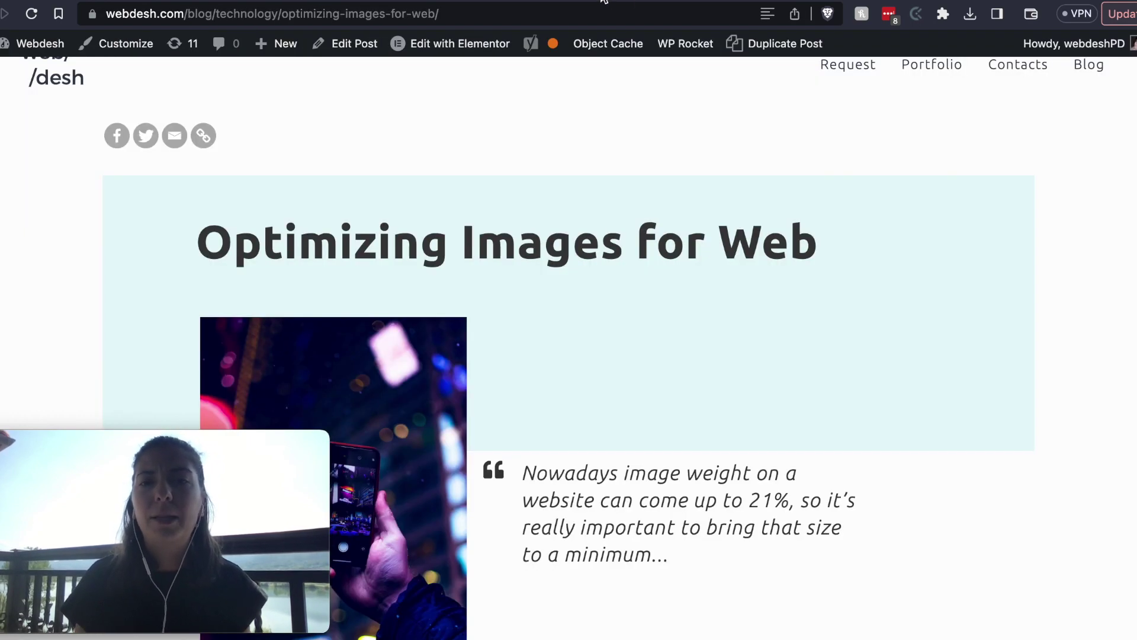
key(ctrl+shift+Tab)
key(ctrl+shift+Tab)
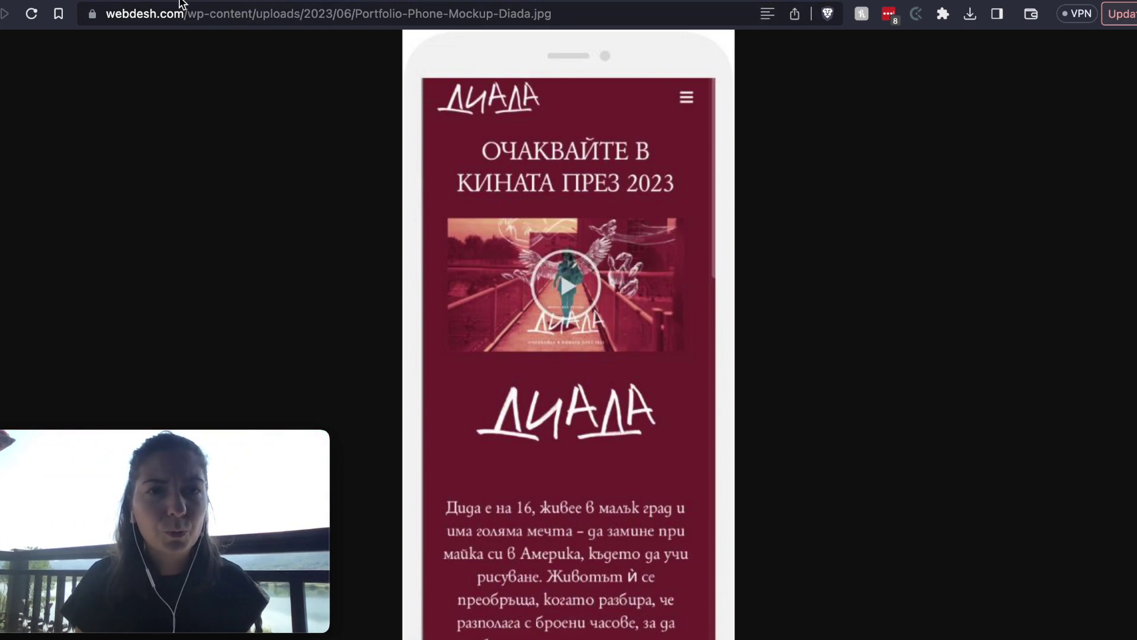
key(ctrl+shift+Tab)
key(ctrl+Tab)
key(ctrl+Tab)
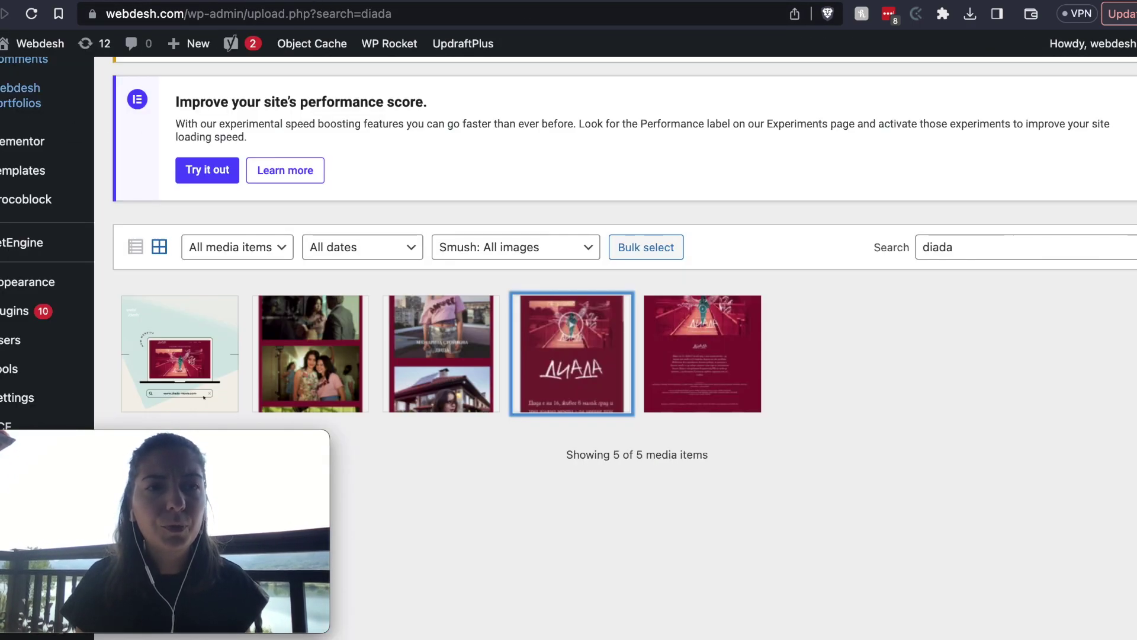
mouse_move(21, 50)
click(18, 74)
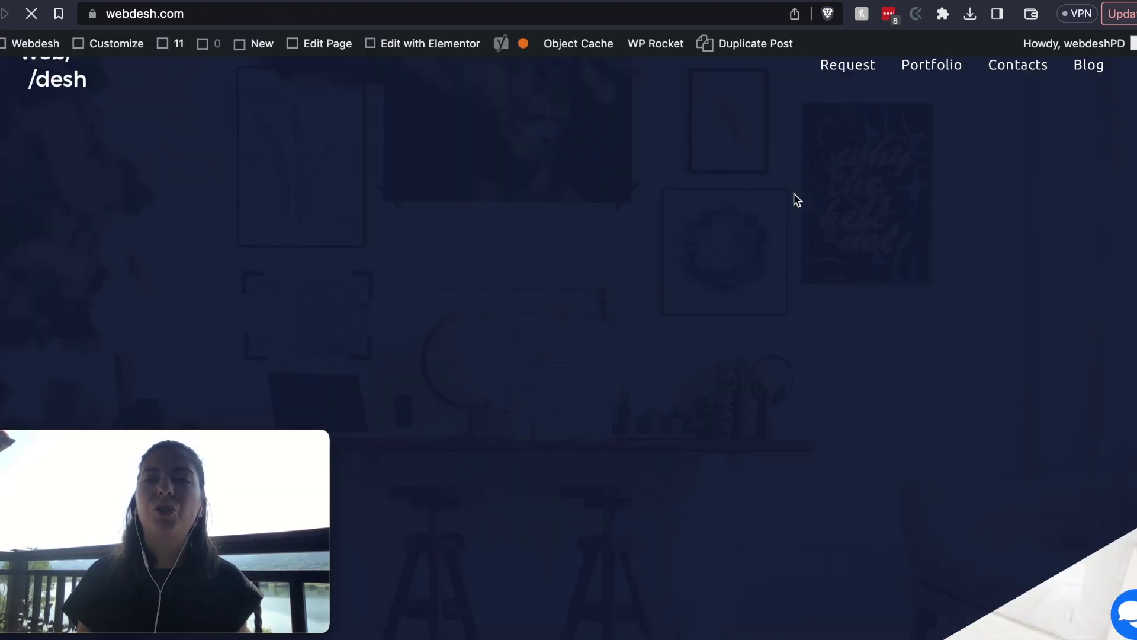
- Go to Portfolio on the live site, then open and scroll the Diada project page
click(930, 69)
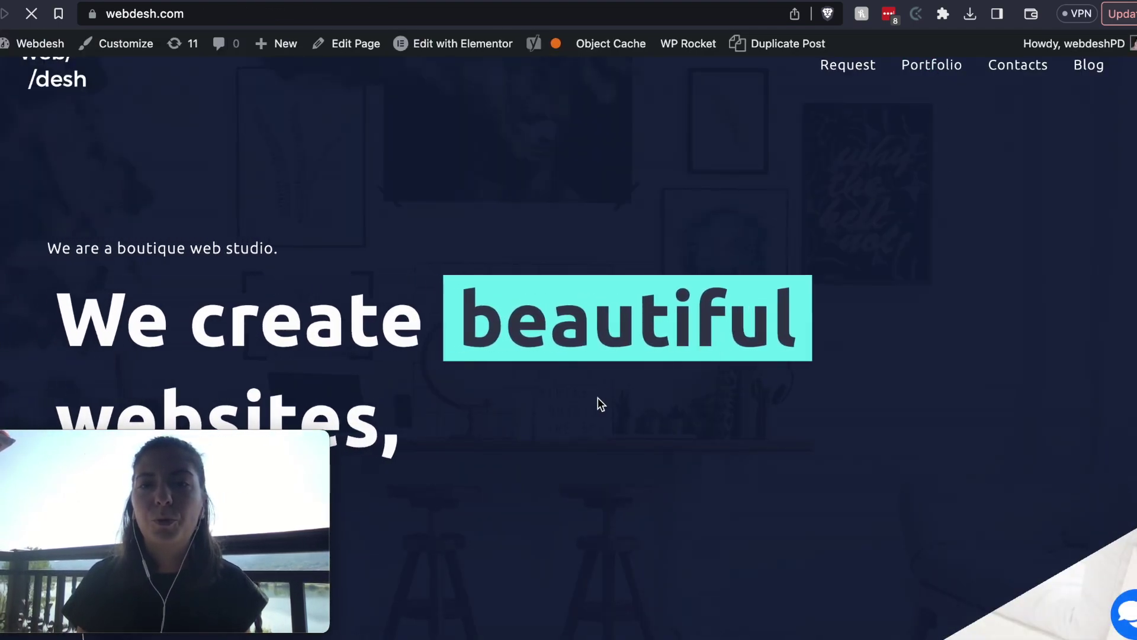
scroll(599, 400, down, 15)
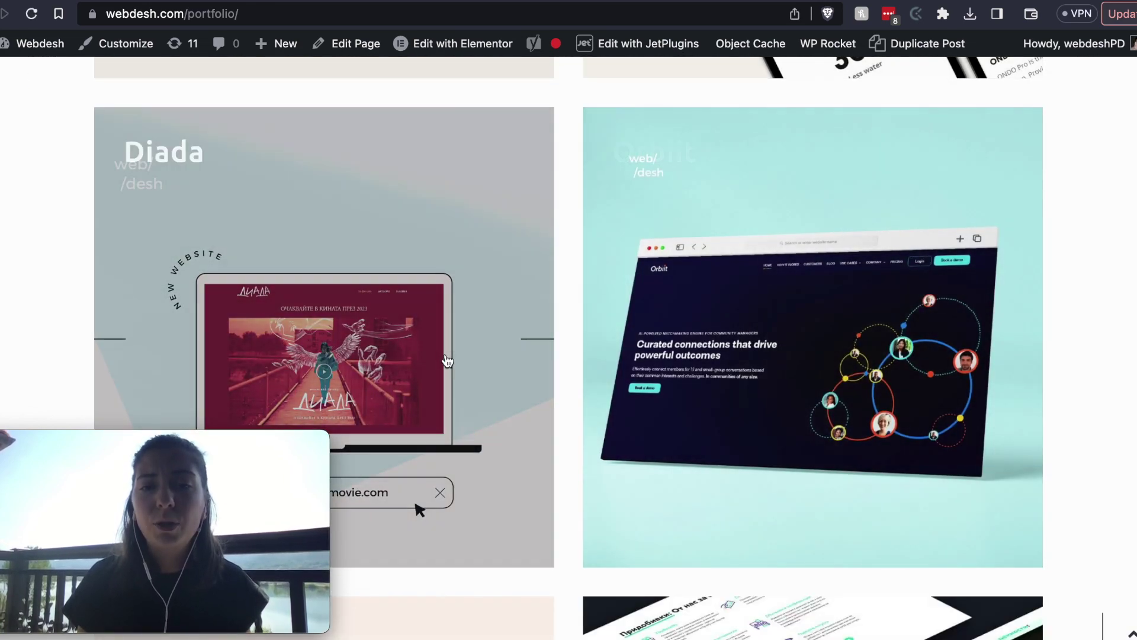
click(447, 361)
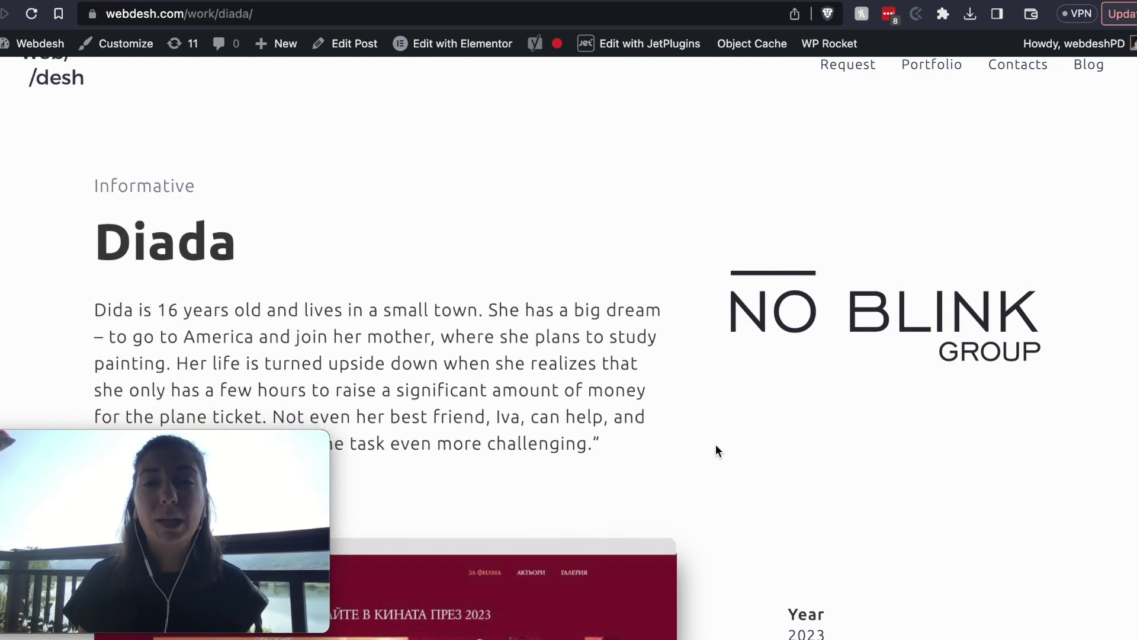
scroll(716, 446, down, 1)
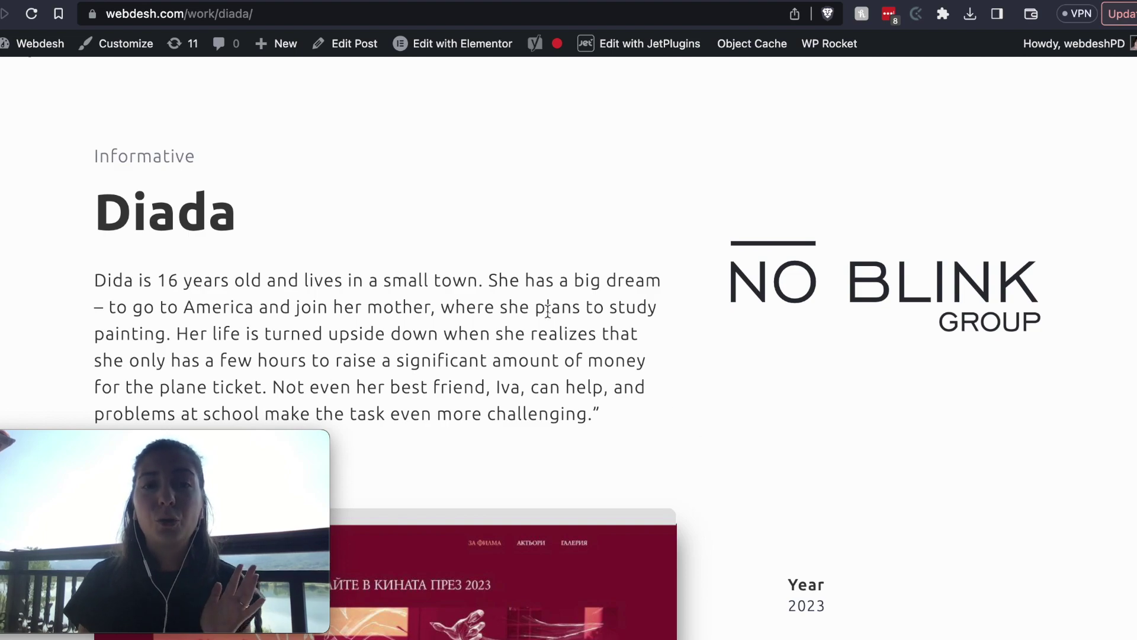
- Go from the Dashboard to Media and scroll down to the Диада mockup images
mouse_move(36, 45)
click(36, 76)
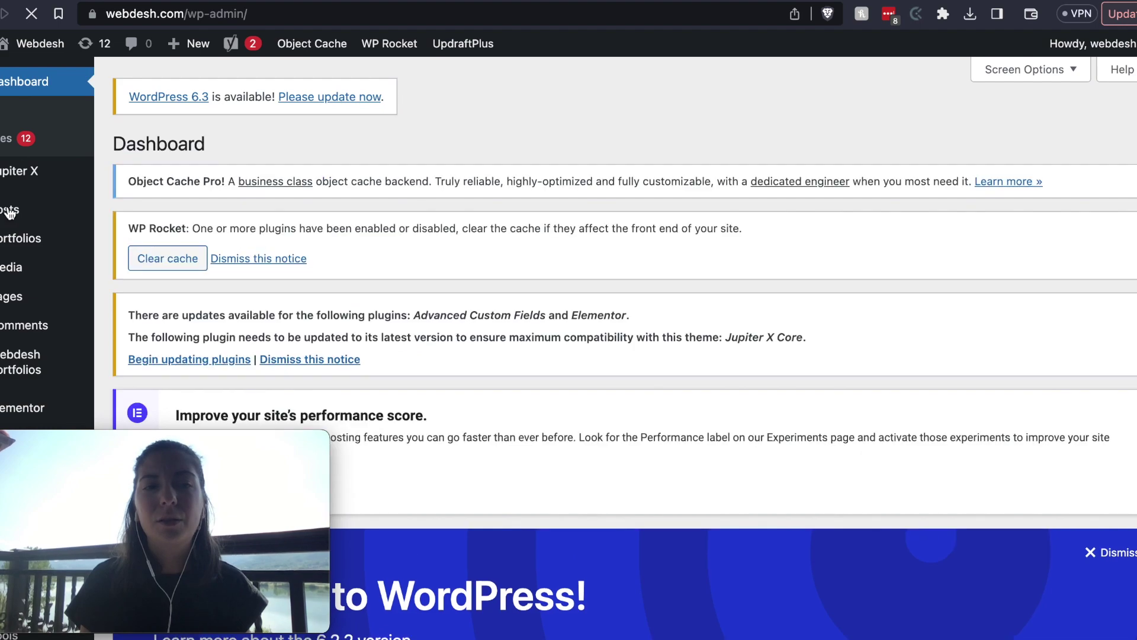
mouse_move(7, 305)
click(11, 267)
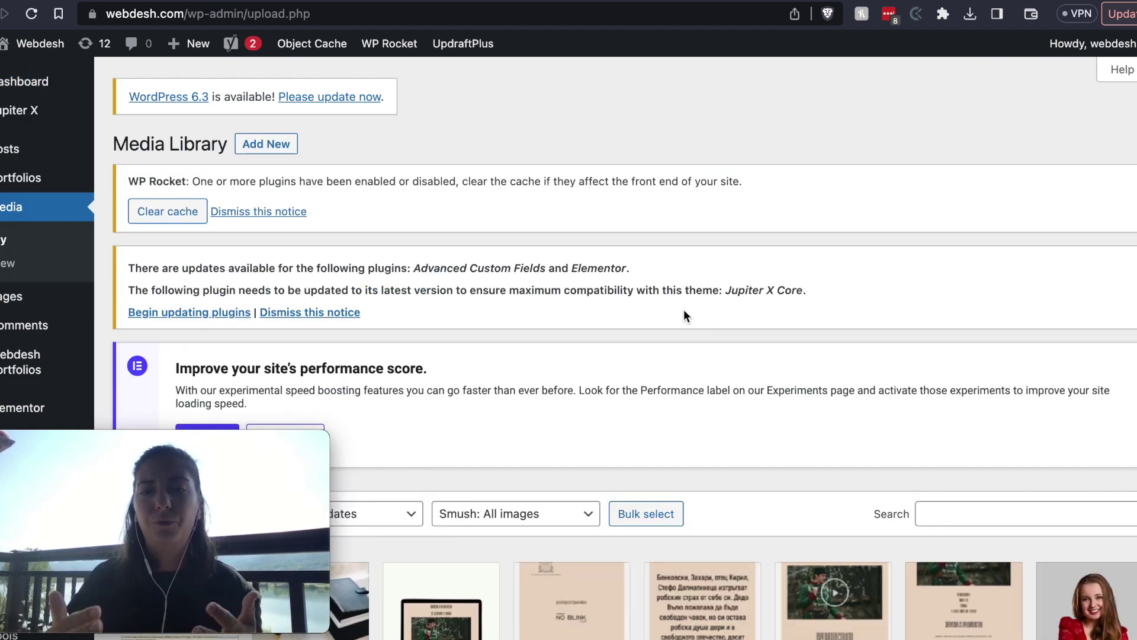
scroll(683, 315, down, 7)
scroll(684, 309, down, 2)
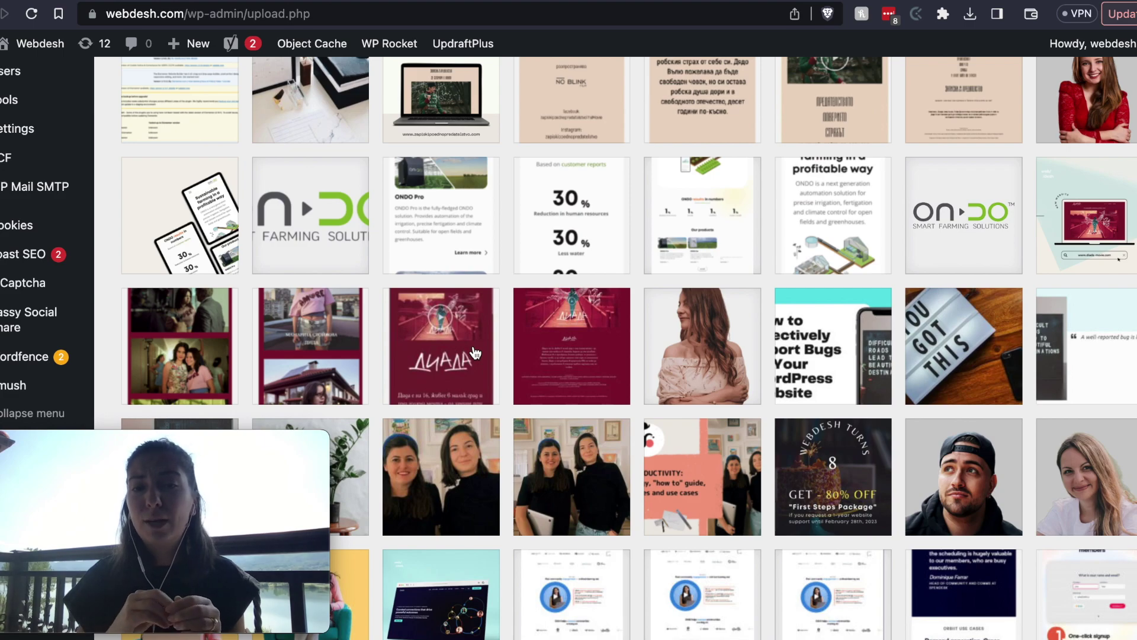
click(475, 353)
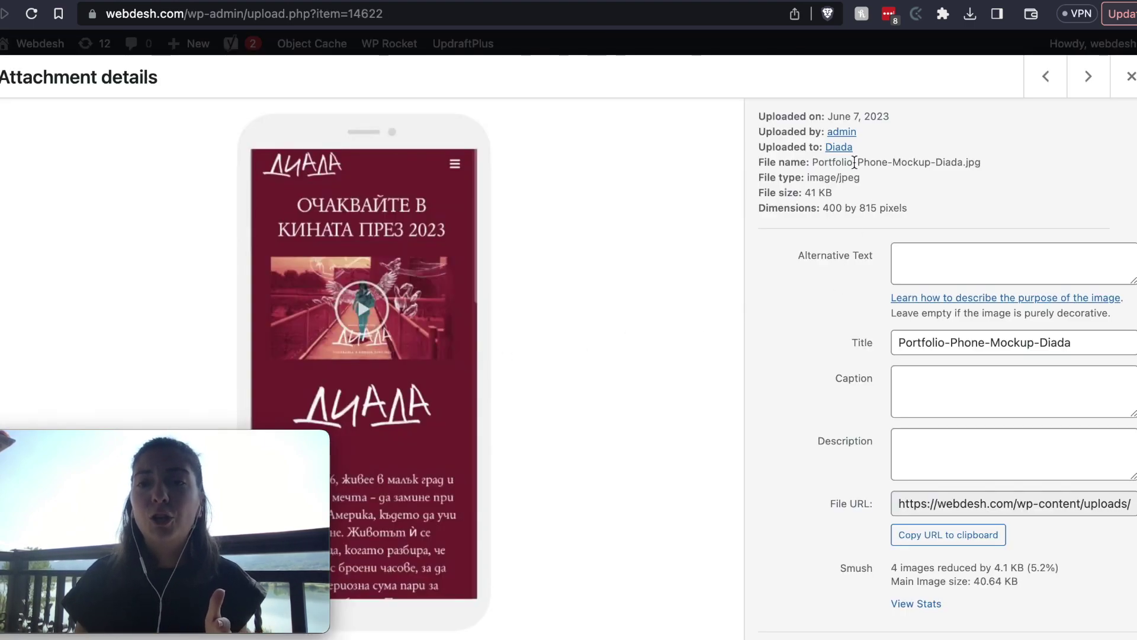
triple_click(855, 162)
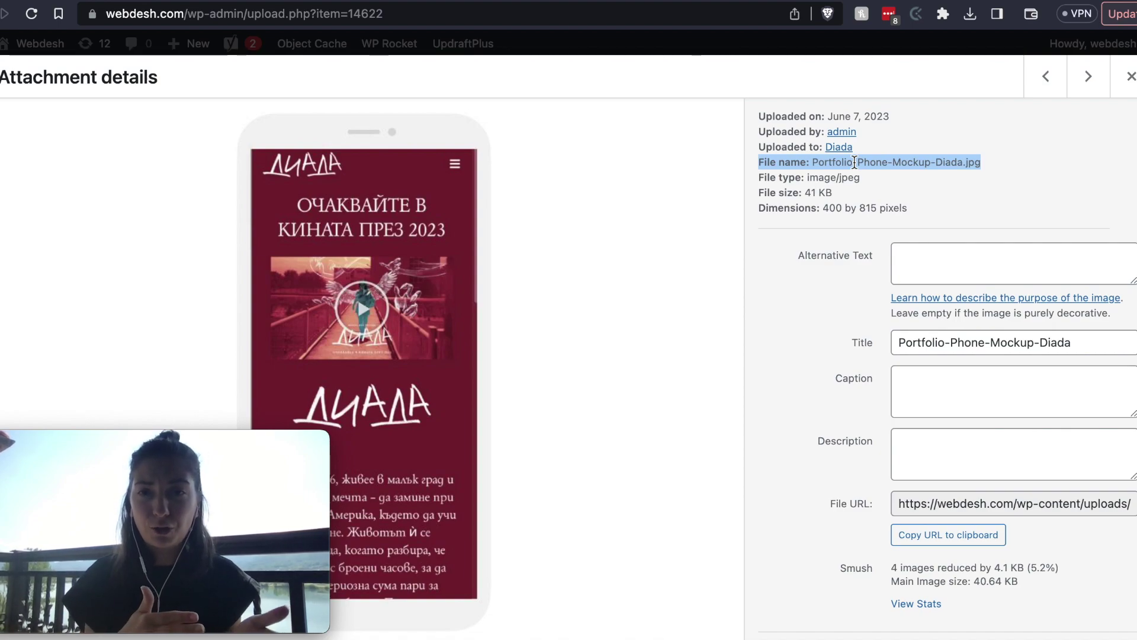
click(914, 180)
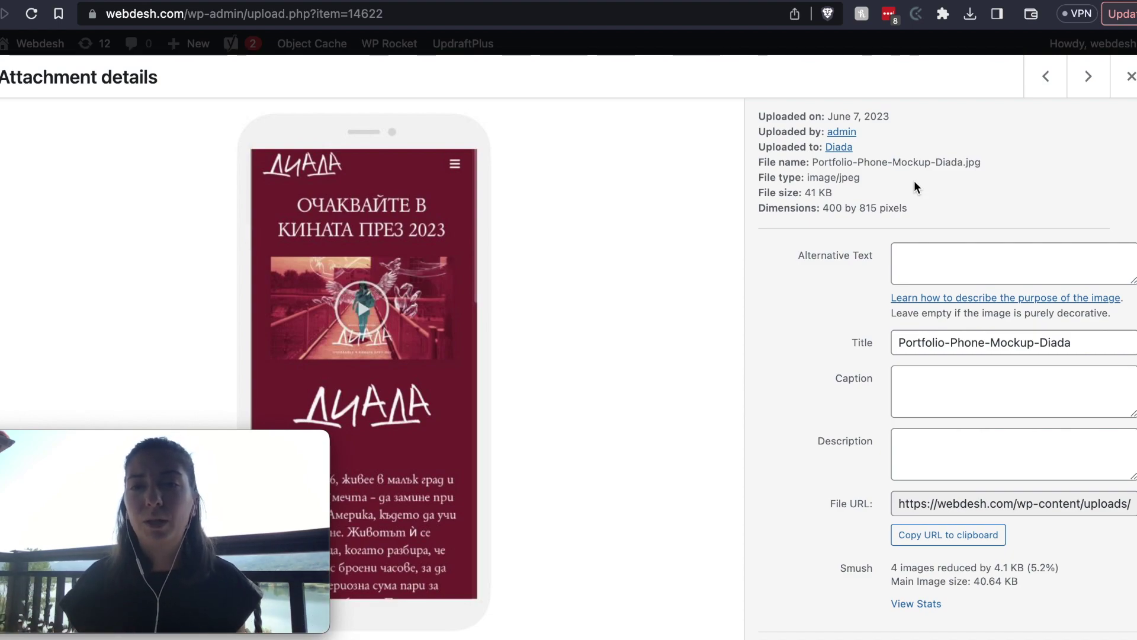
triple_click(894, 162)
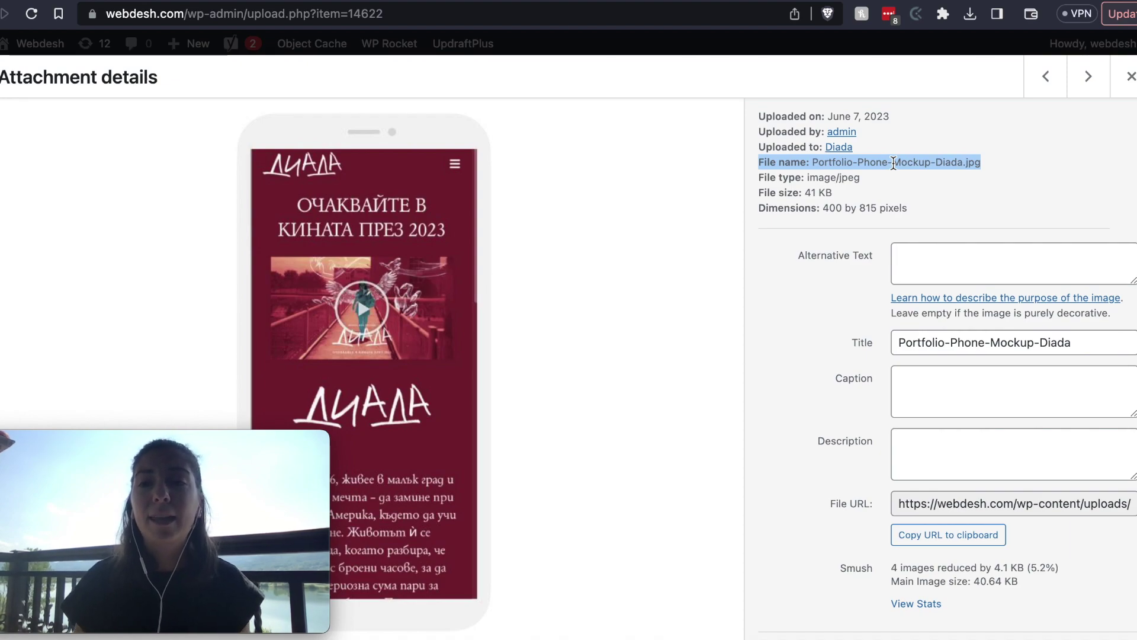
key(Escape)
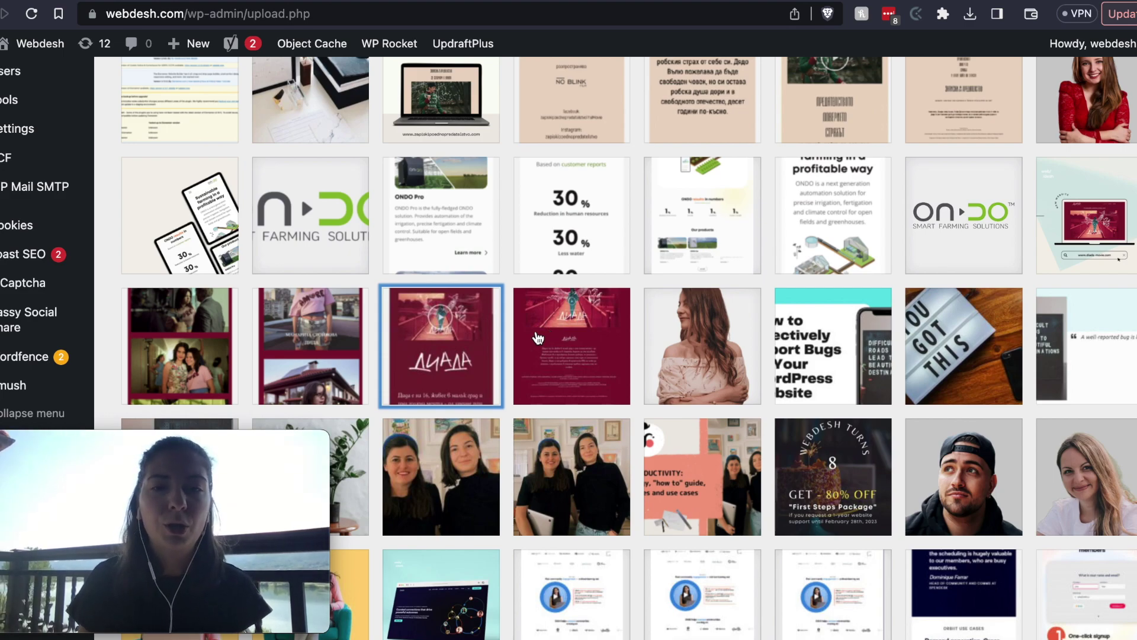
- Reopen the Diada mockup's details and highlight its 41 KB size and 400 × 815 pixel dimensions
click(475, 356)
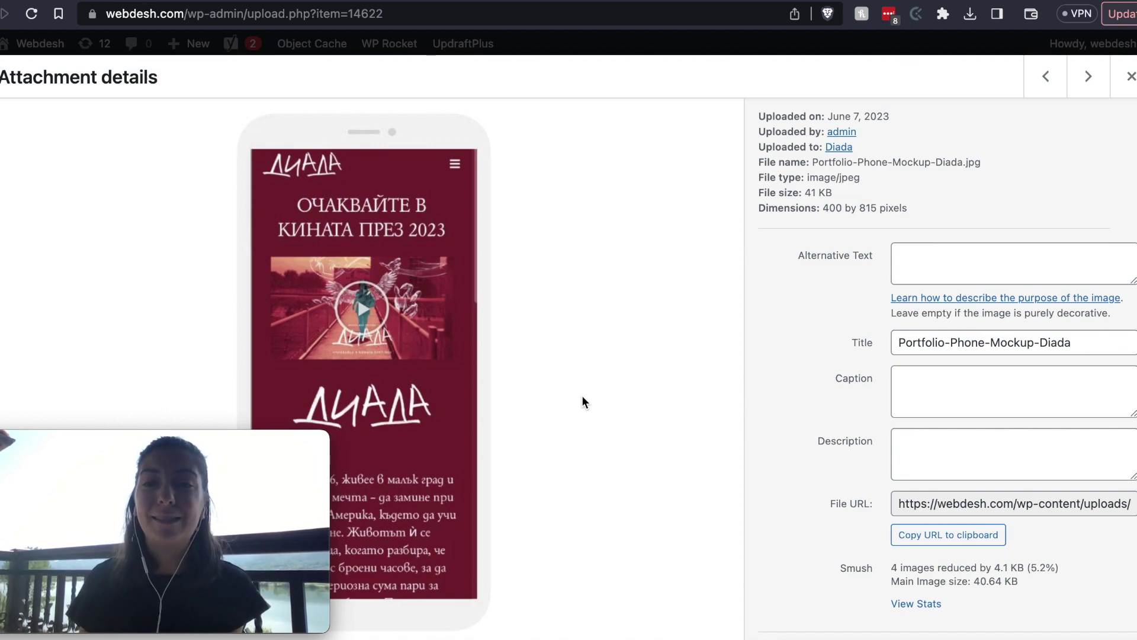
triple_click(787, 194)
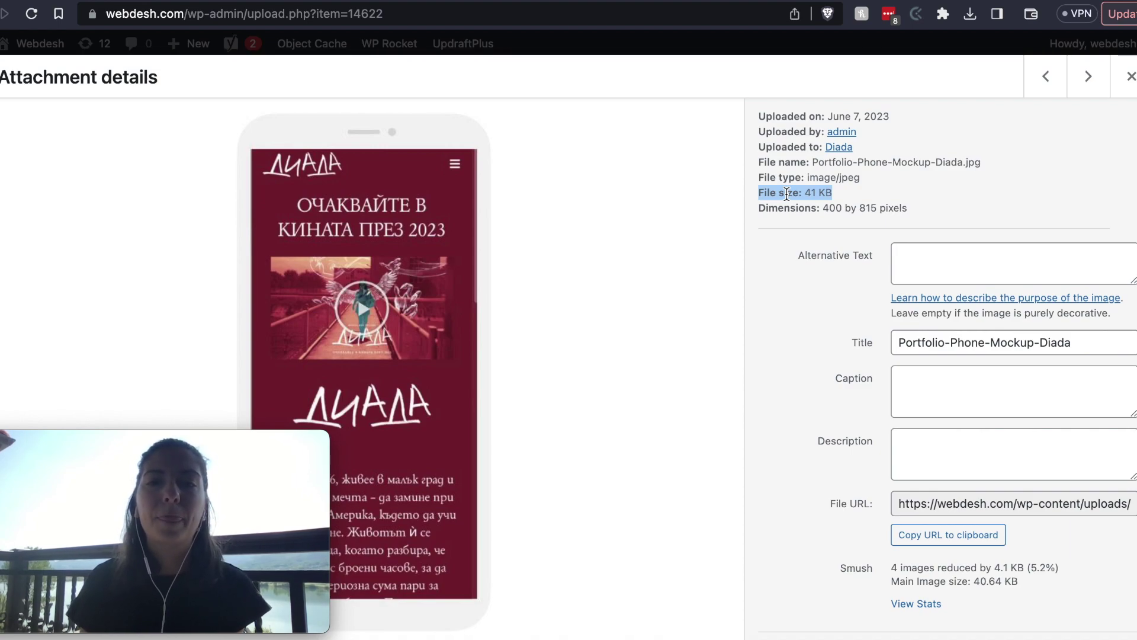
triple_click(806, 207)
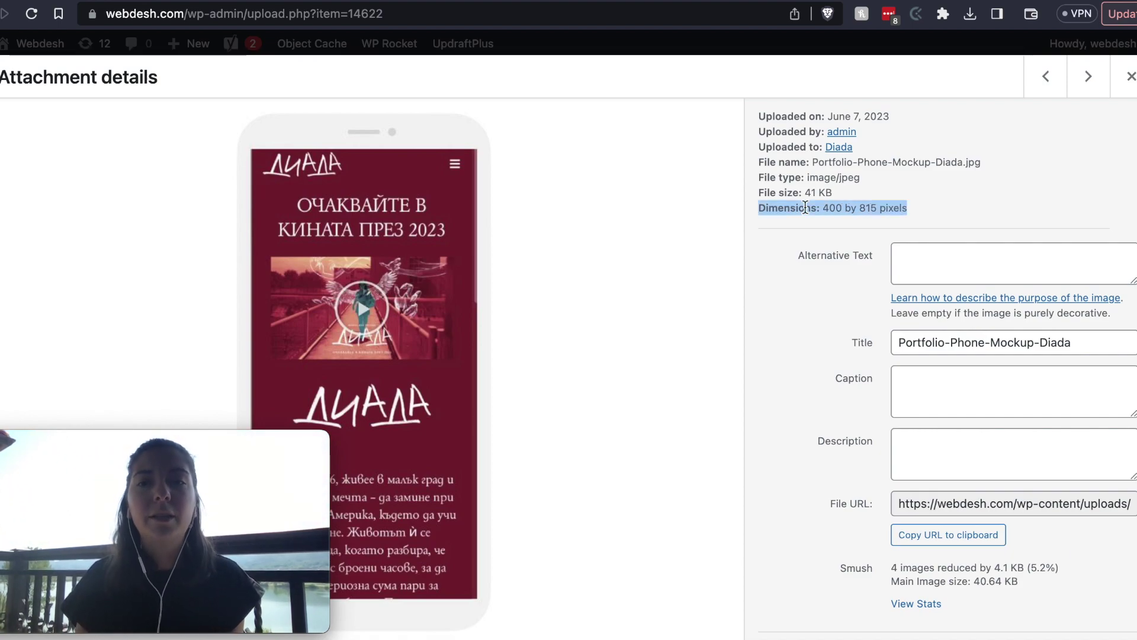
triple_click(789, 193)
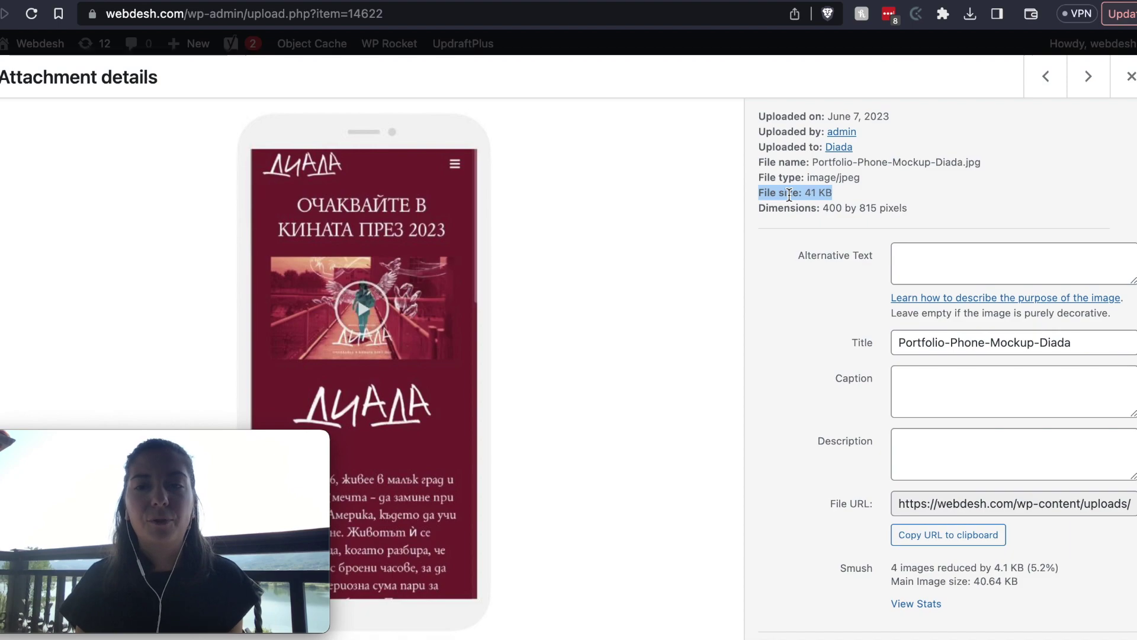
triple_click(797, 211)
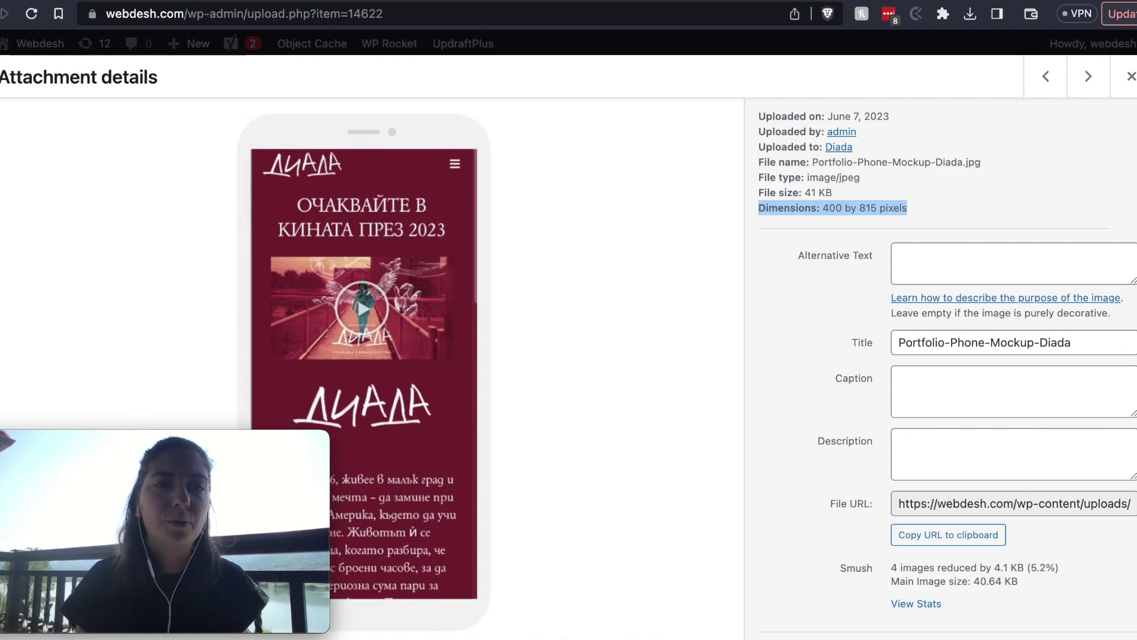
key(ctrl+Tab)
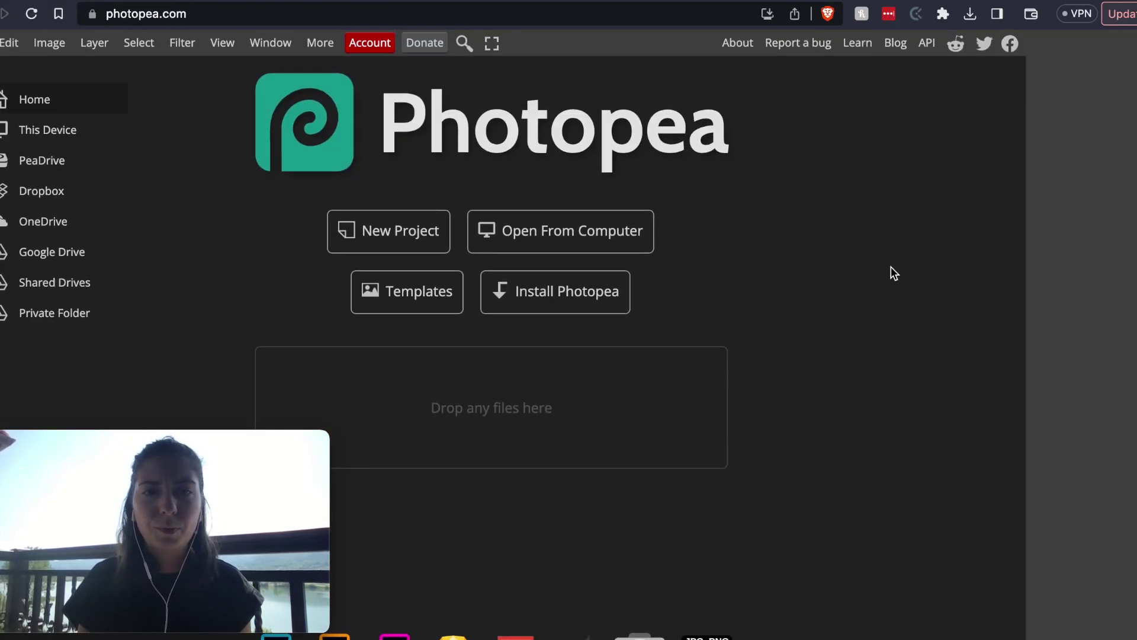
- Reveal Photopea's full web address, then switch over to the TinyPNG site
double_click(136, 12)
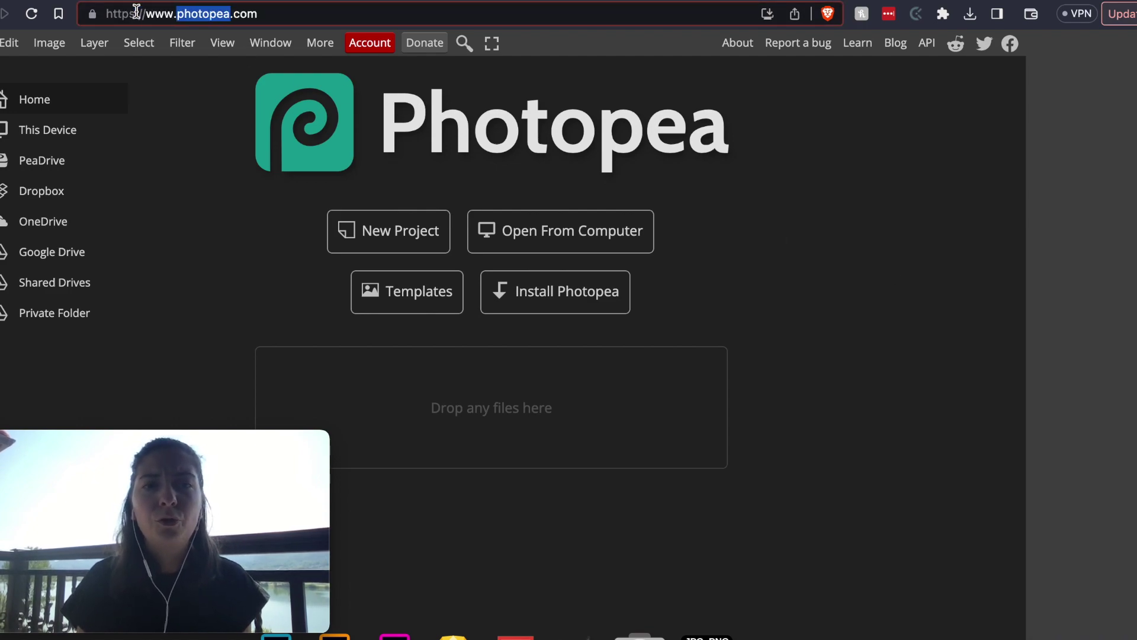
click(453, 83)
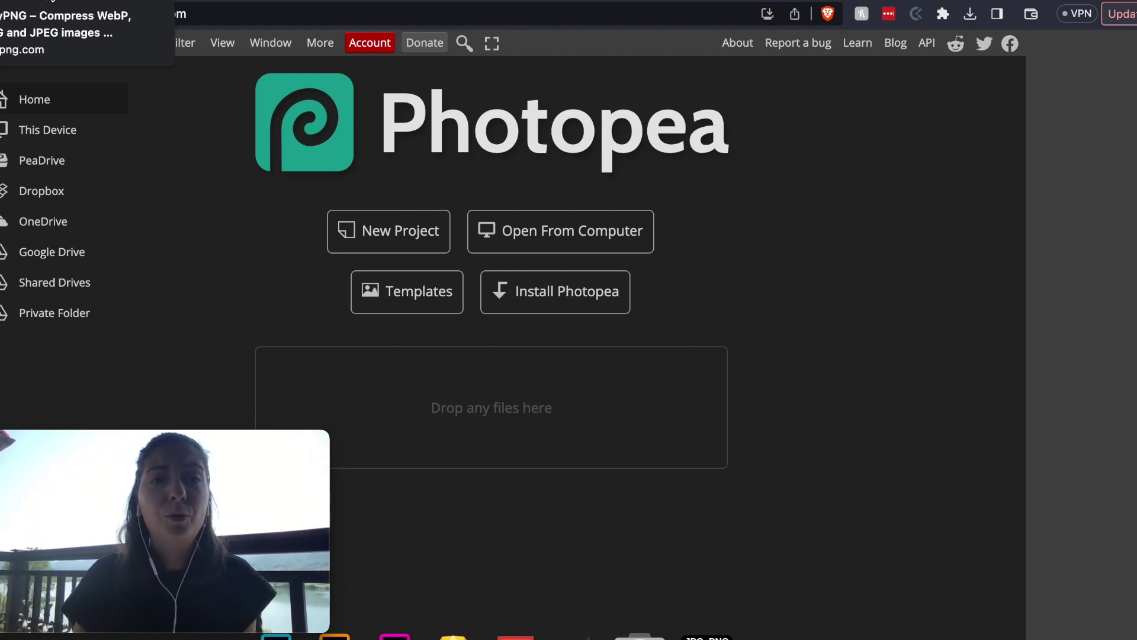
click(88, 1)
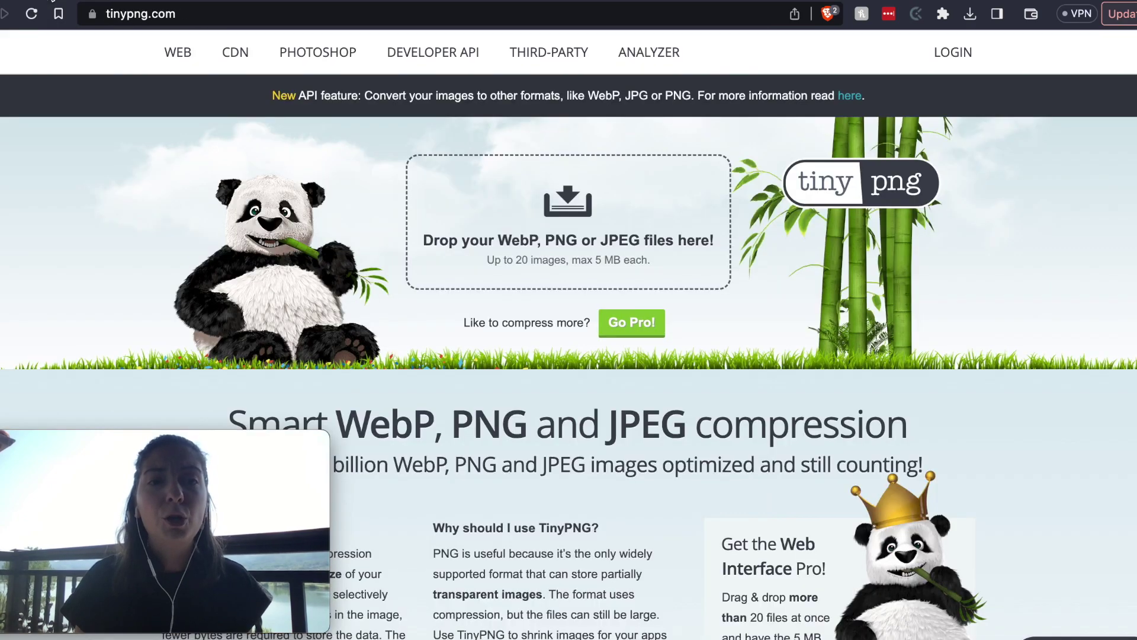
- Show the TinyPNG compression page's address, then return to the Diada image details in WordPress
click(202, 14)
click(183, 160)
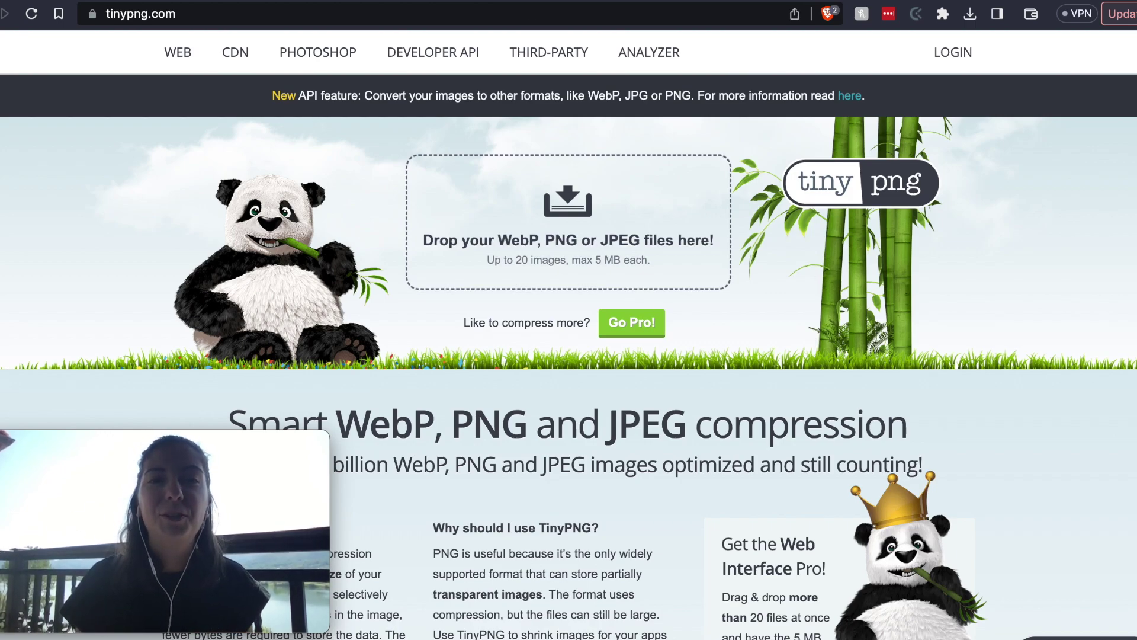
click(387, 3)
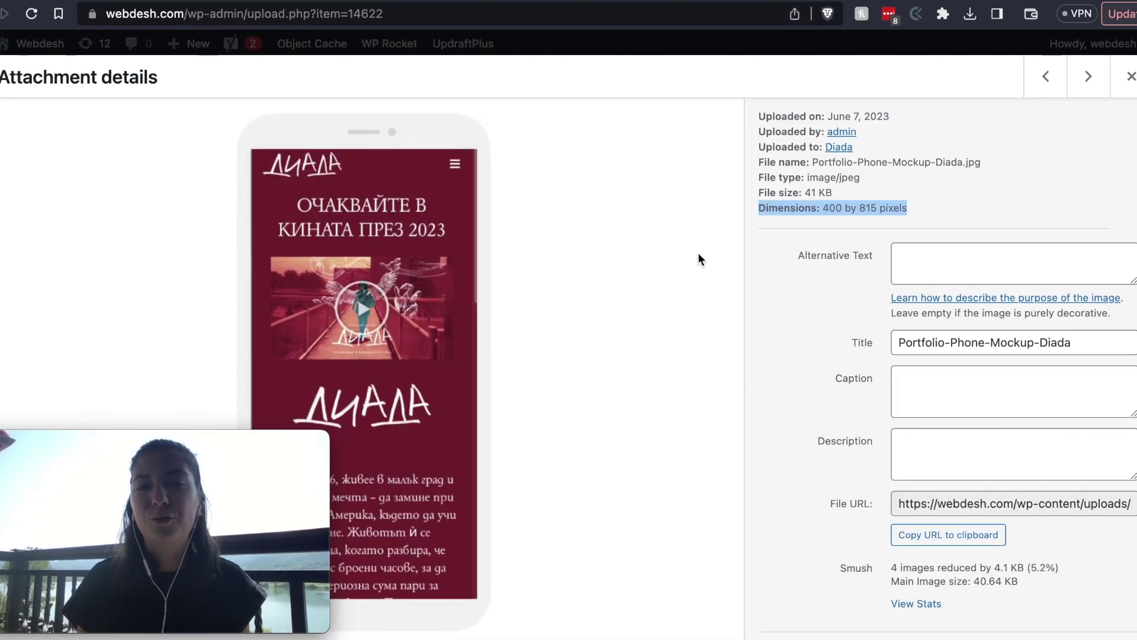
- Close the Portfolio-Phone-Mockup-Diada.jpg Attachment details, reopen the tile briefly, then close it again
click(634, 290)
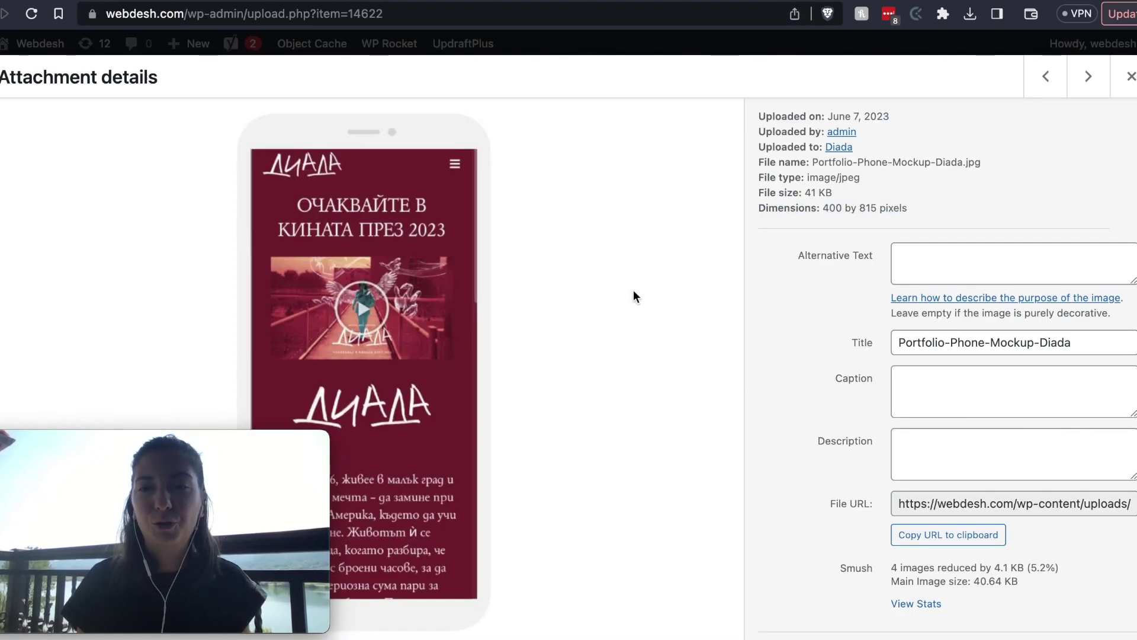
click(1130, 77)
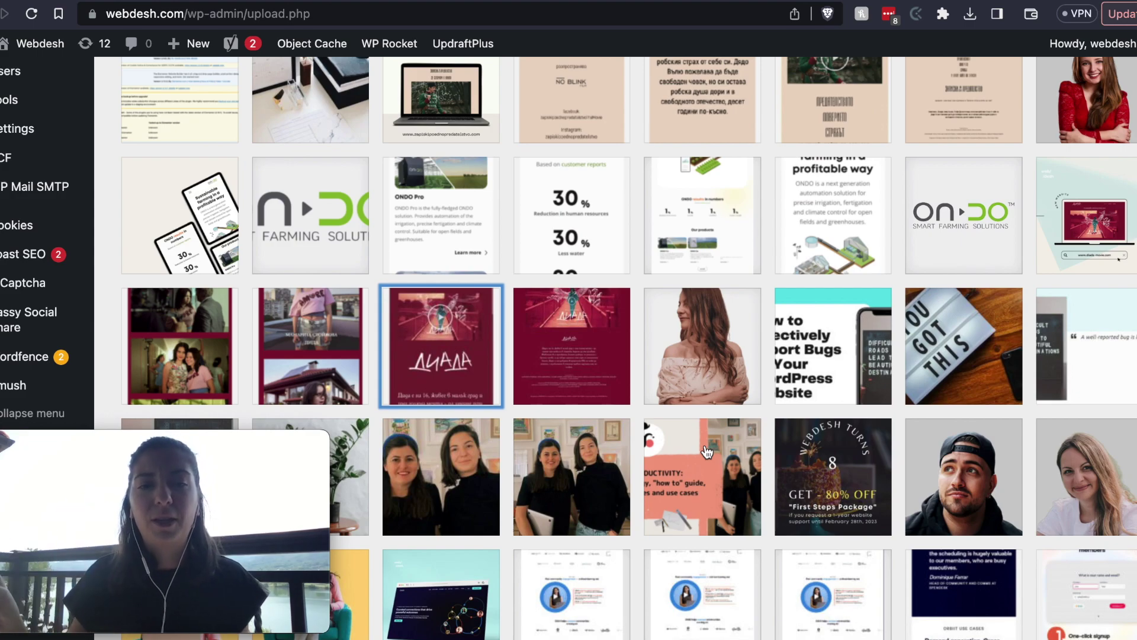
click(460, 357)
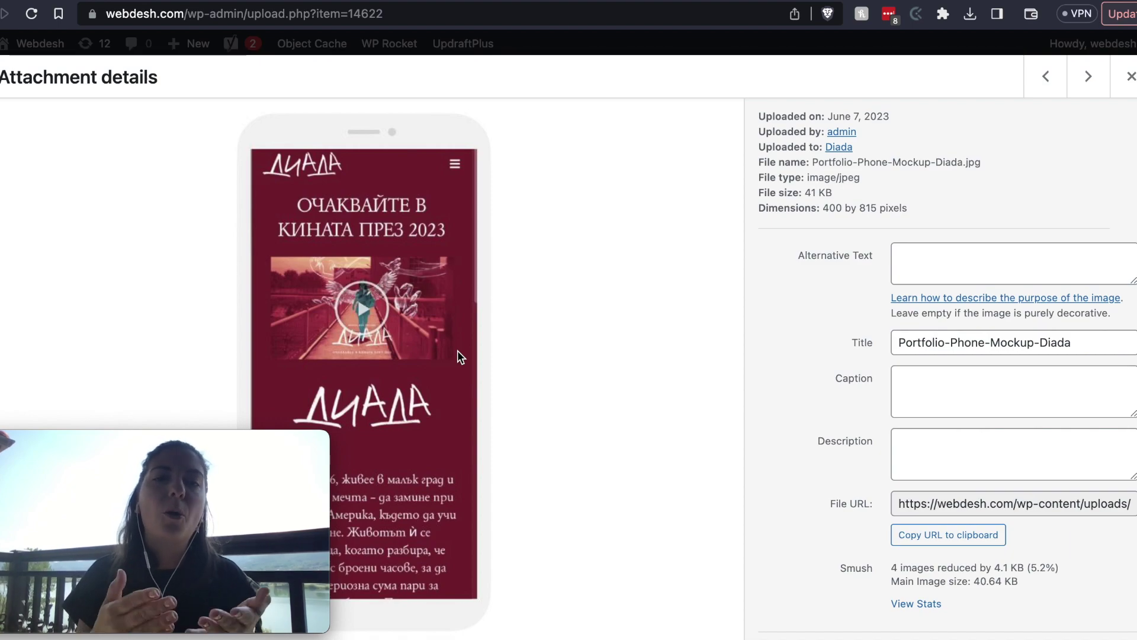
click(1130, 77)
- Visit the live Webdesh site, scroll the homepage, and highlight its 'We create beautiful websites, fast.' headline
mouse_move(35, 44)
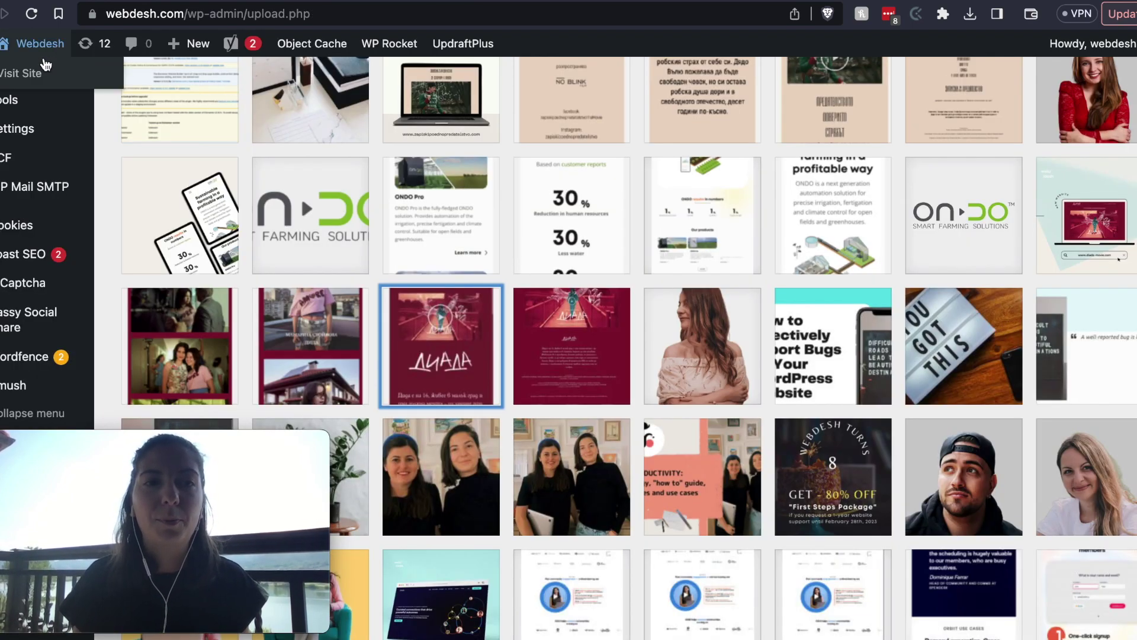
click(35, 74)
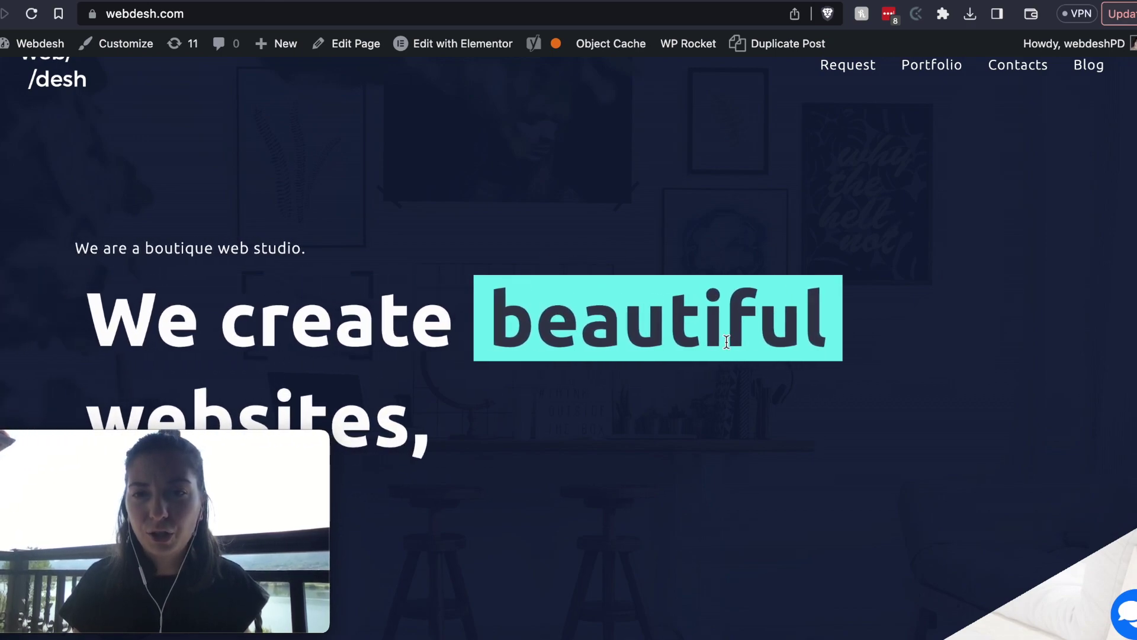
scroll(798, 439, down, 3)
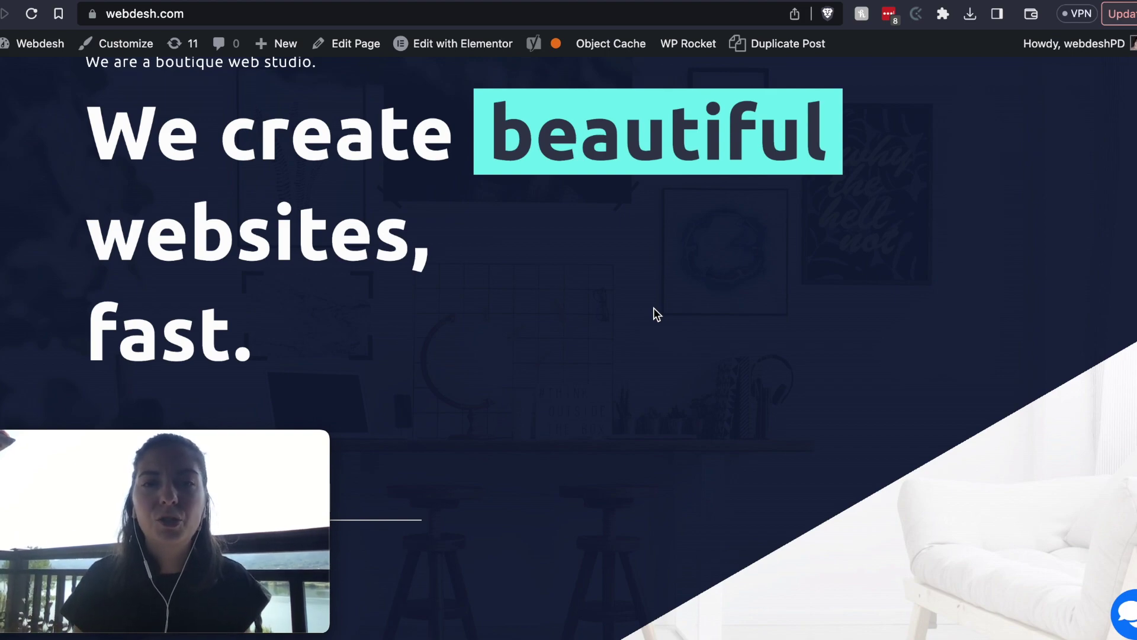
scroll(653, 308, up, 1)
double_click(323, 212)
triple_click(323, 212)
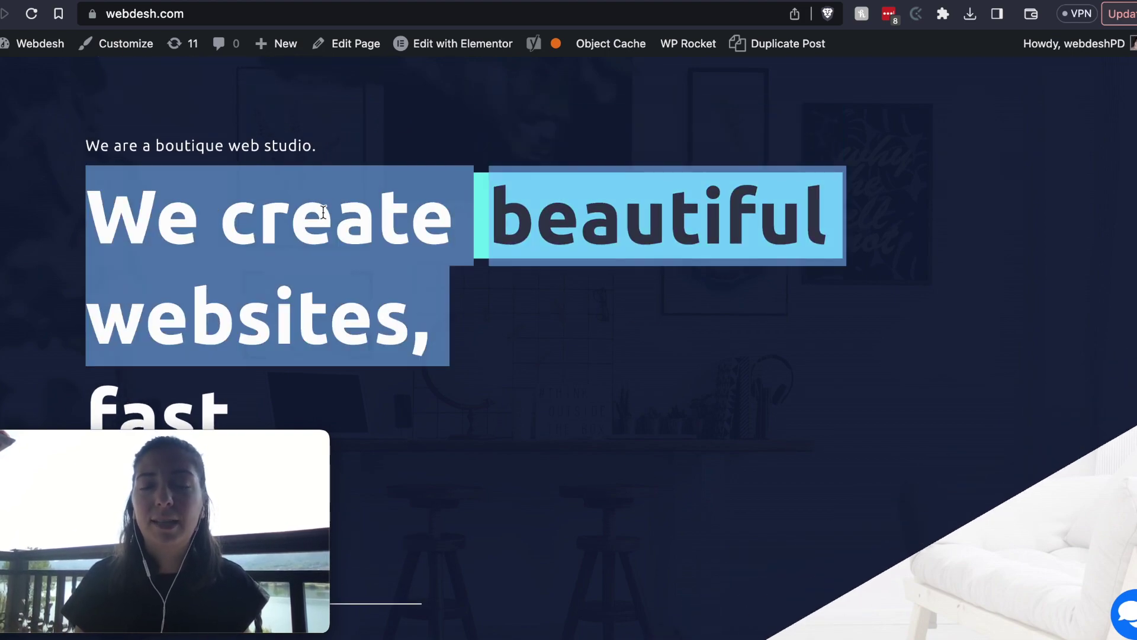
click(521, 352)
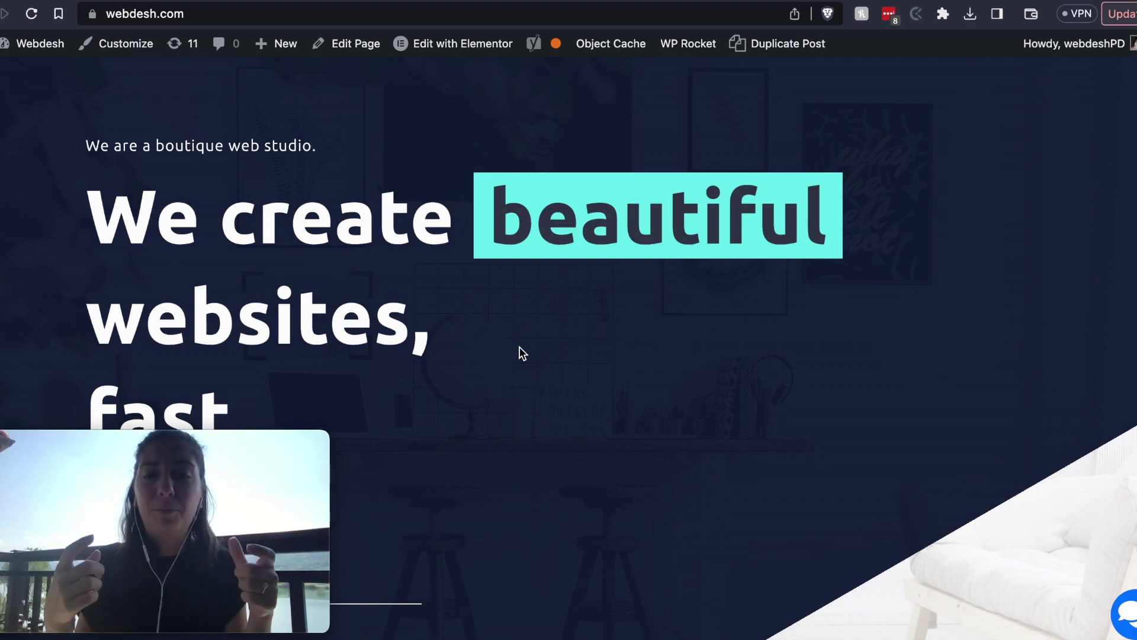
- Highlight the 'We create beautiful websites, fast.' hero headline on the homepage again
triple_click(386, 223)
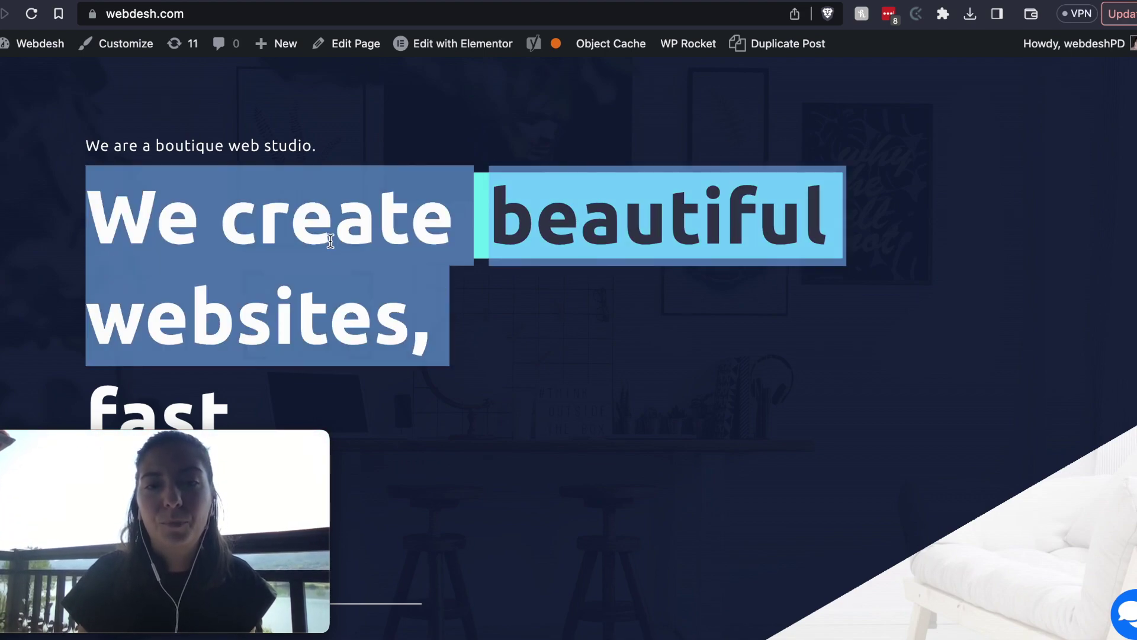
triple_click(353, 231)
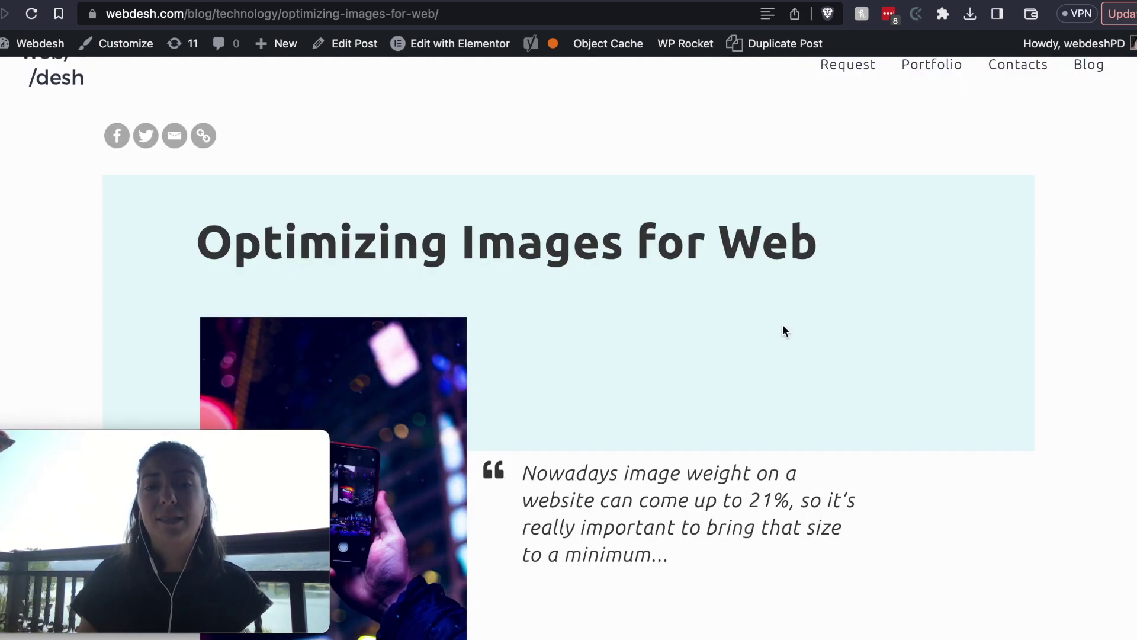
scroll(783, 326, down, 5)
scroll(783, 324, down, 20)
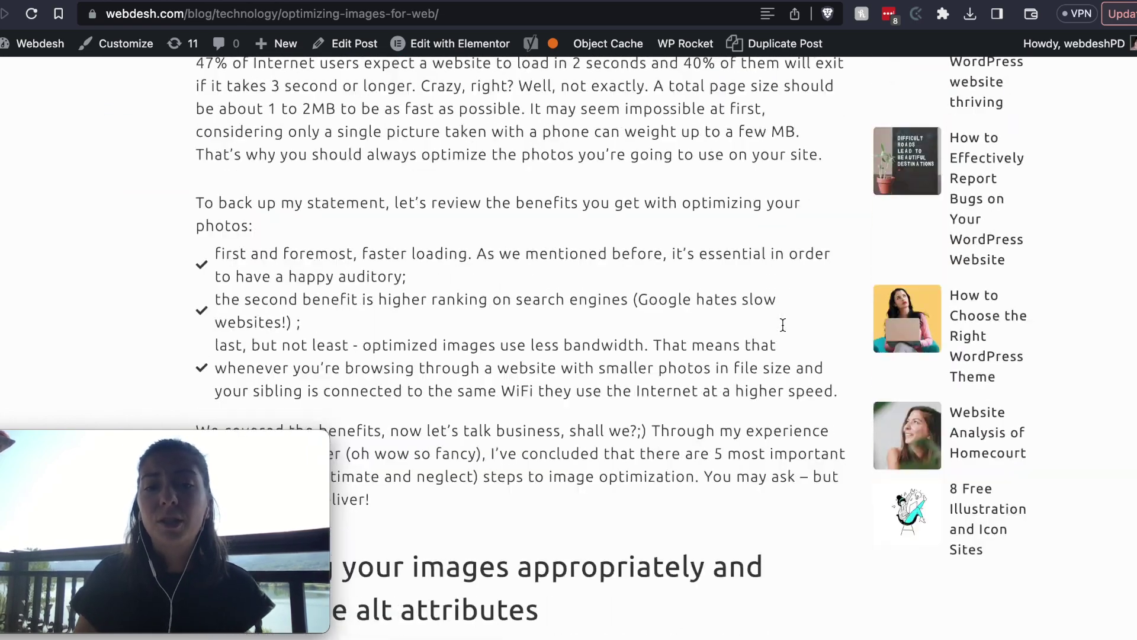
scroll(783, 325, down, 20)
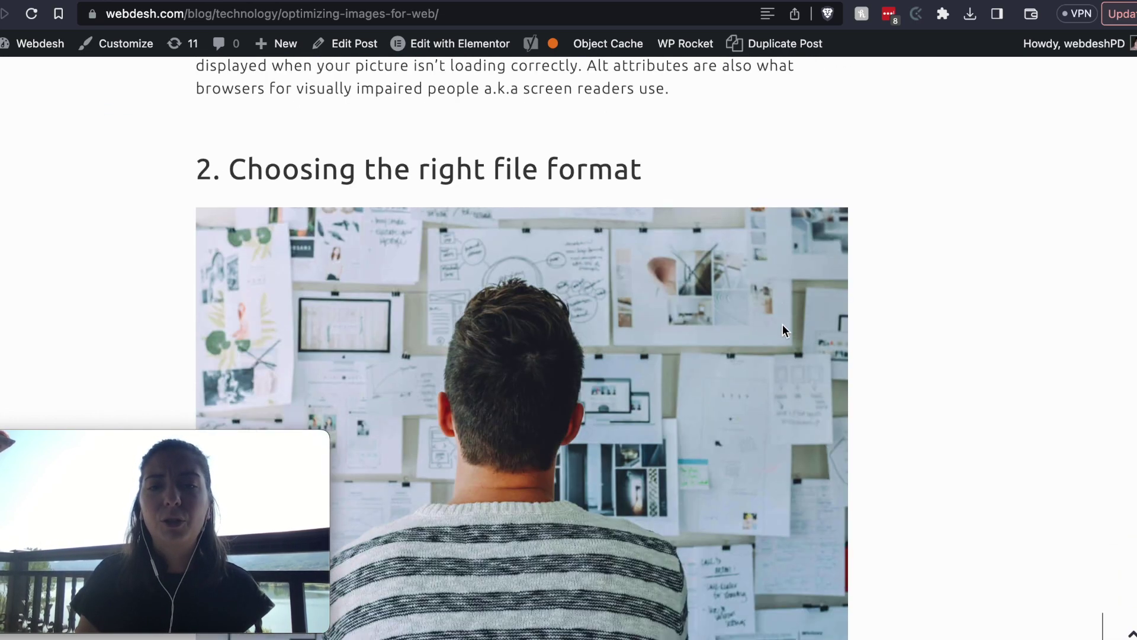
scroll(784, 330, down, 2)
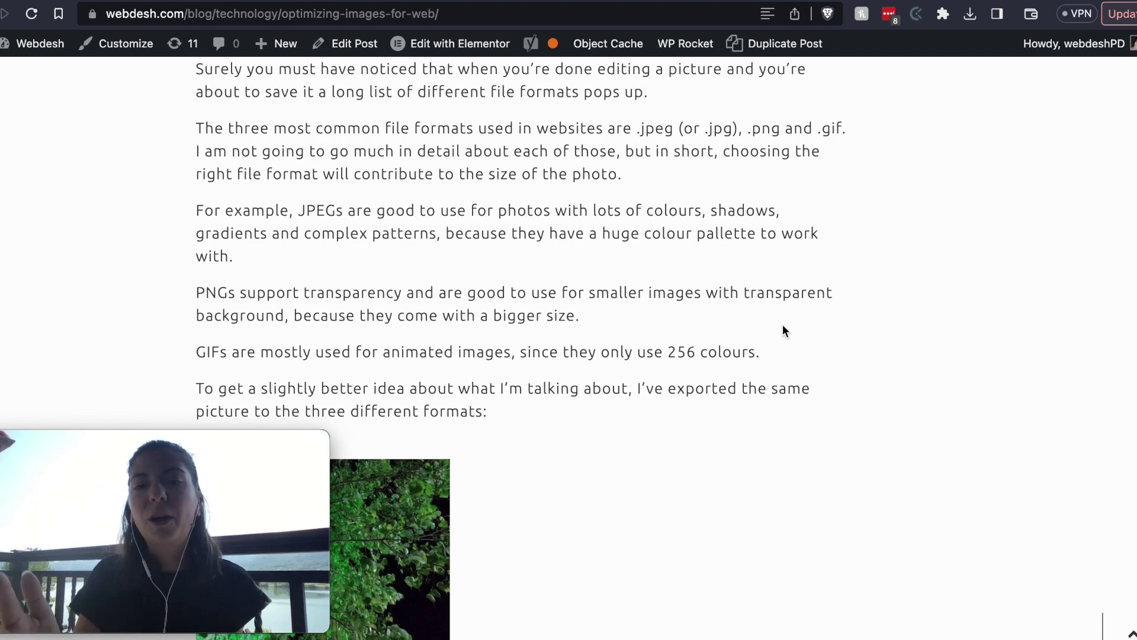
scroll(783, 330, down, 16)
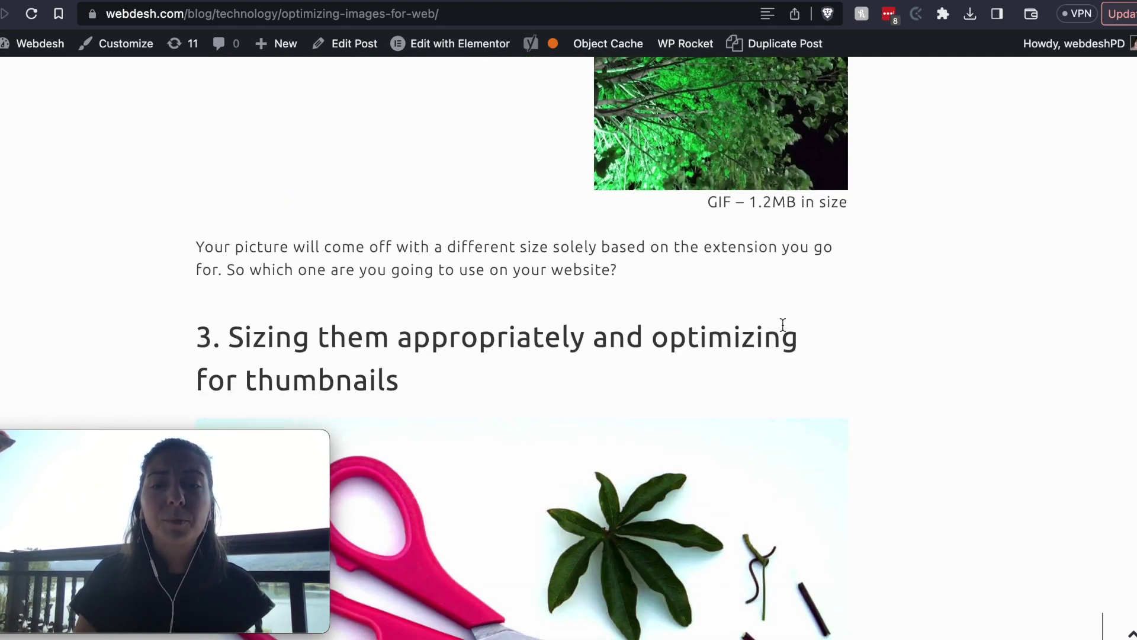
scroll(783, 324, down, 18)
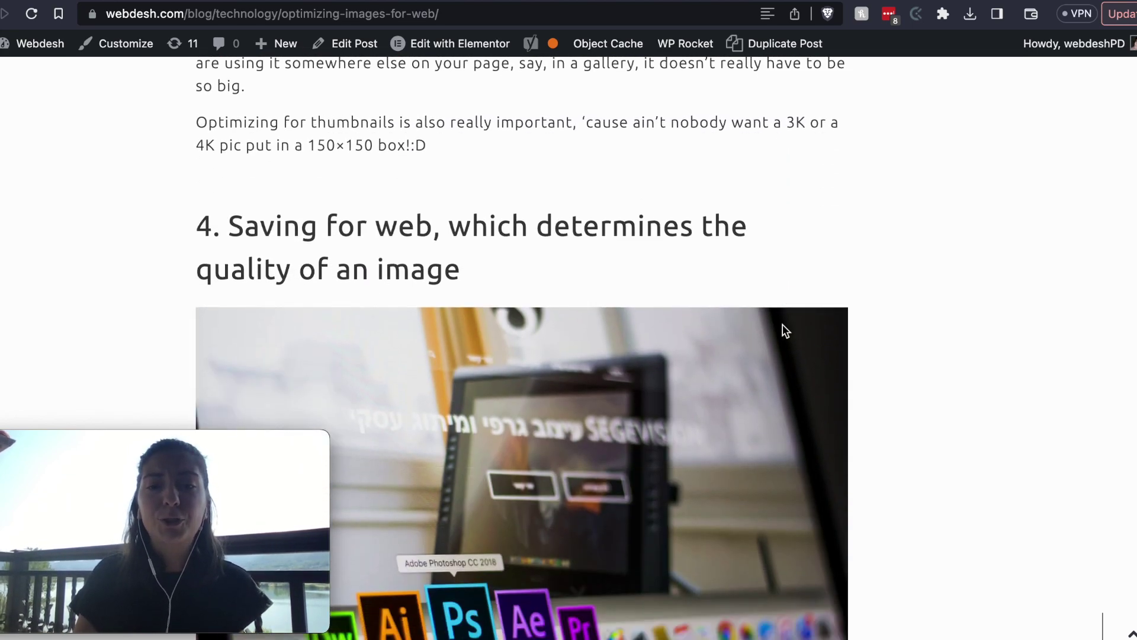
scroll(783, 325, down, 10)
scroll(783, 325, up, 20)
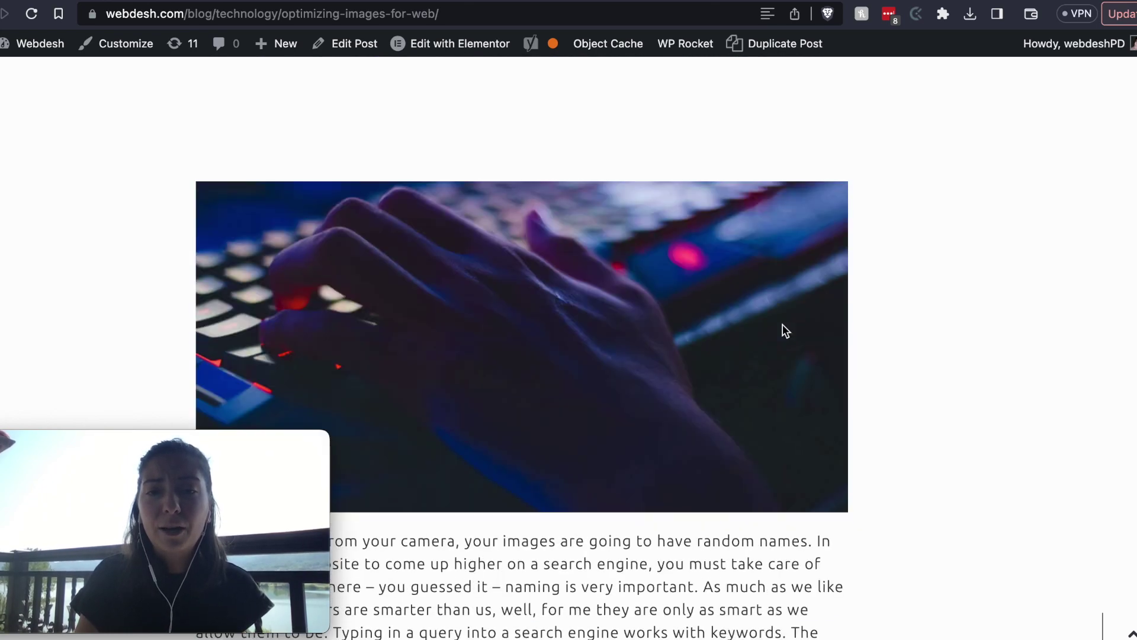
scroll(783, 331, up, 20)
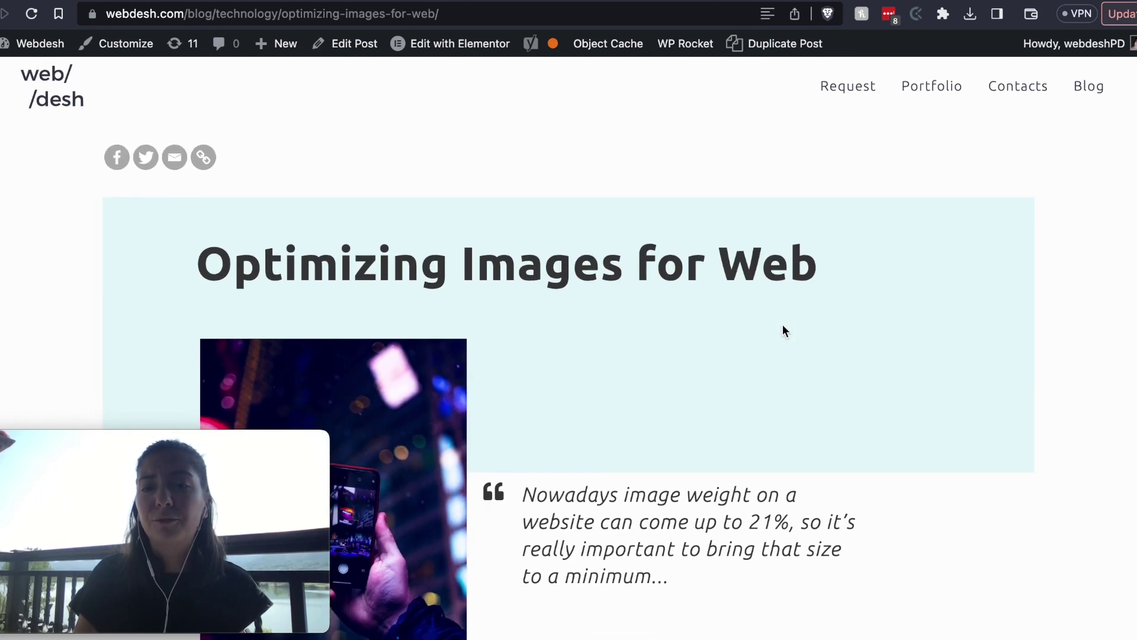
scroll(783, 326, down, 1)
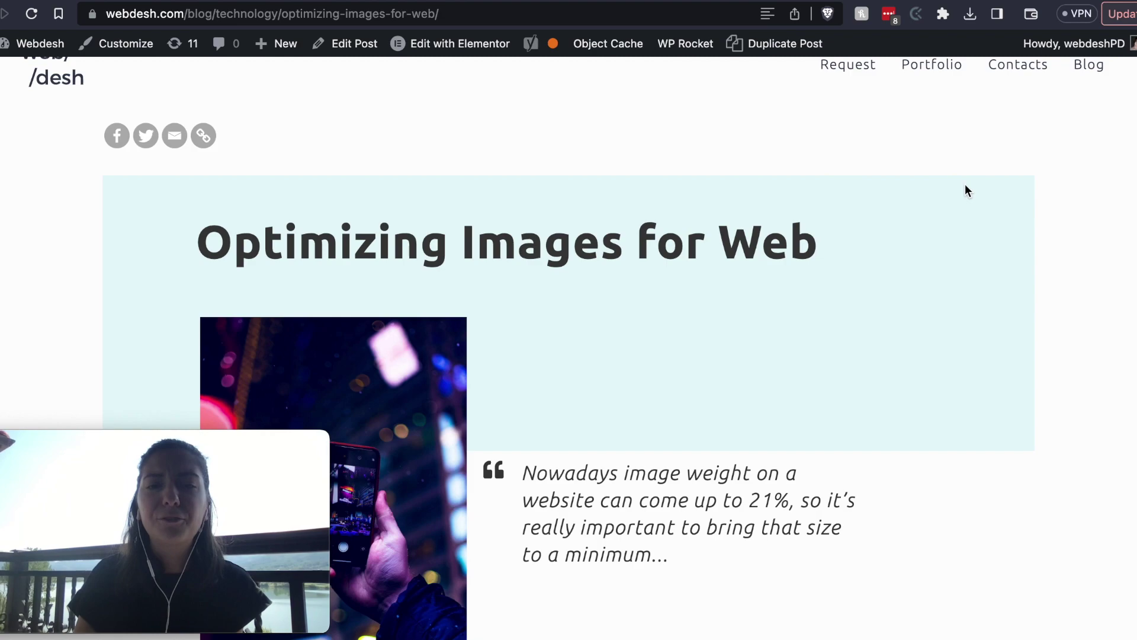